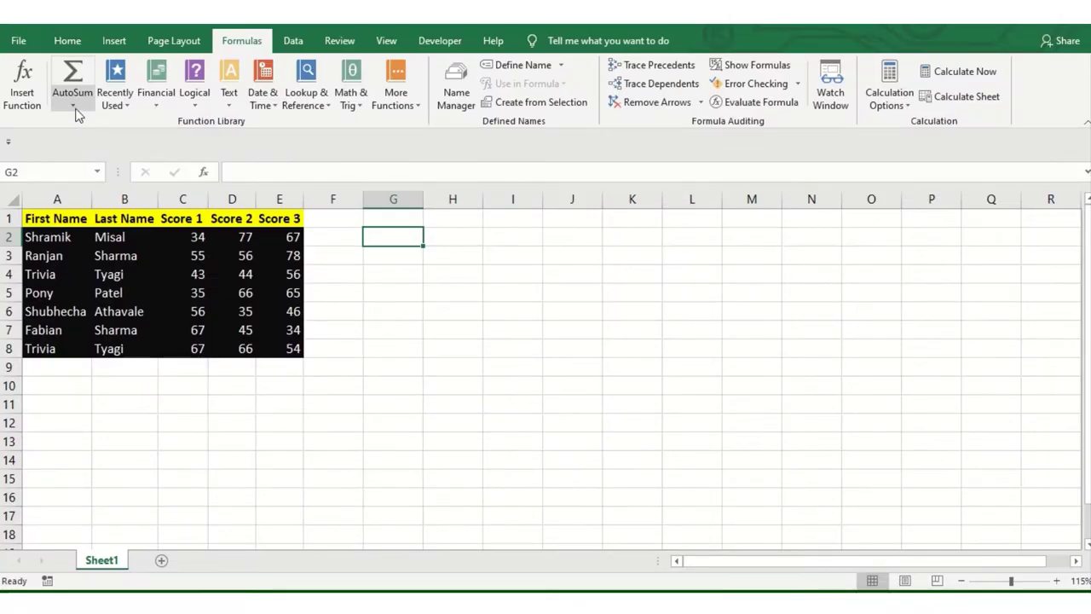
# - Browse the AutoSum and Recently Used function lists and inspect the first student's name cells
pyautogui.click(73, 107)
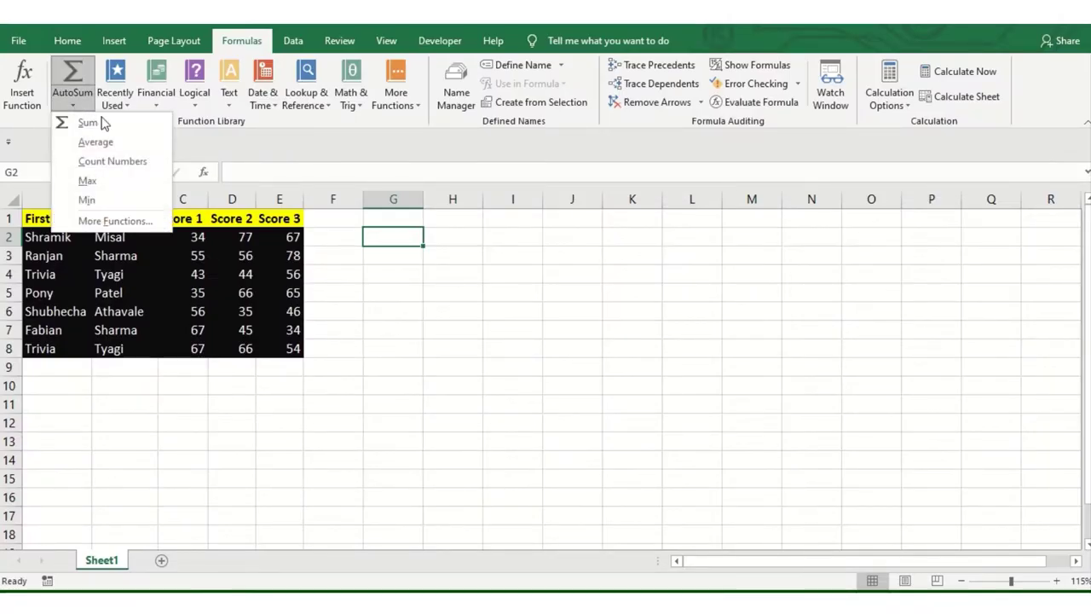
pyautogui.click(114, 101)
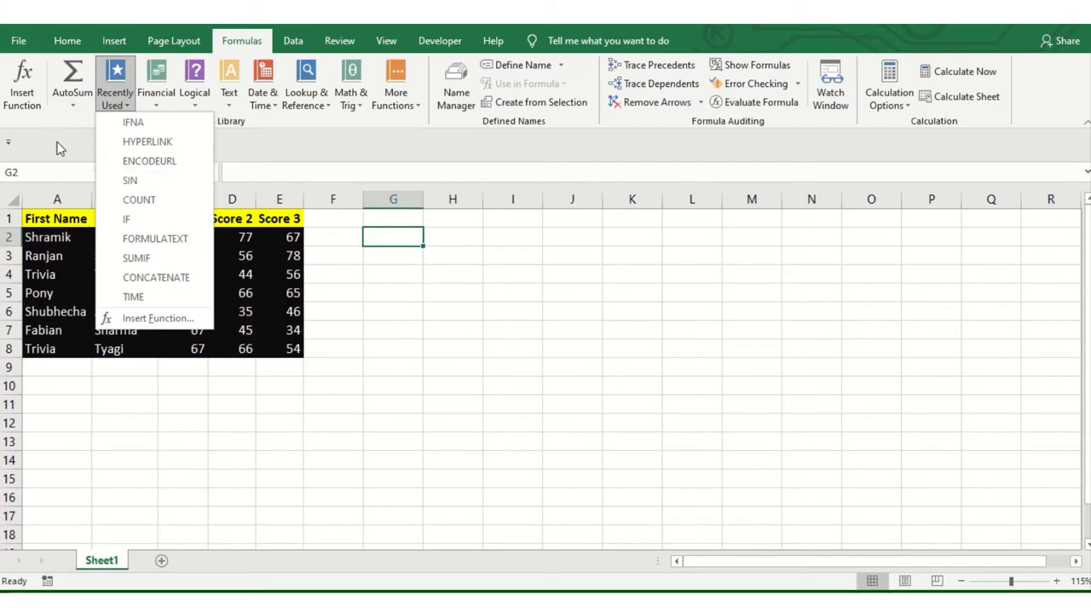
pyautogui.click(70, 109)
pyautogui.click(119, 106)
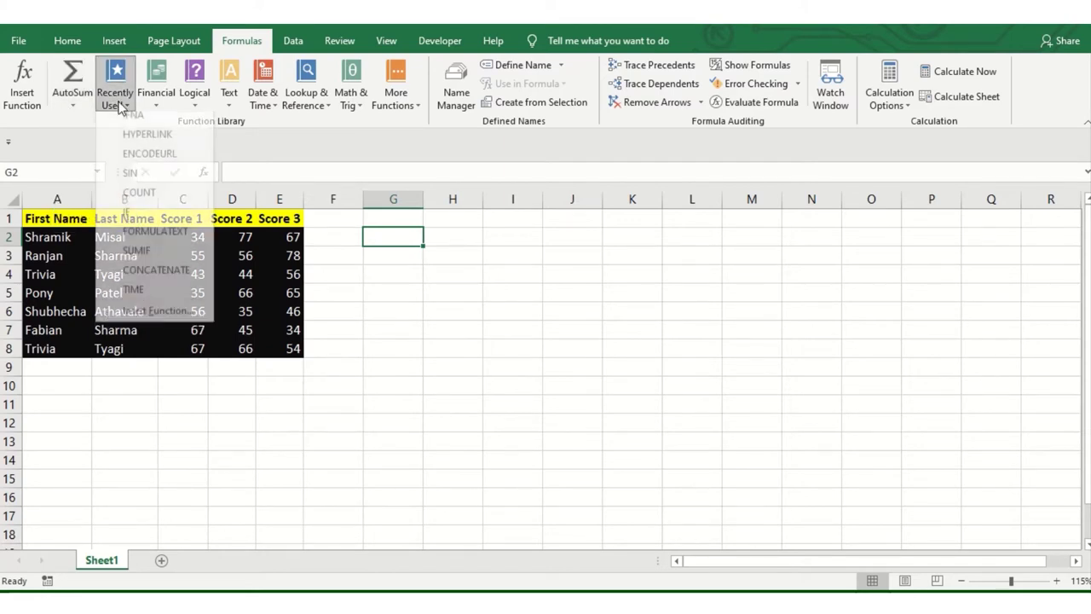
pyautogui.click(357, 272)
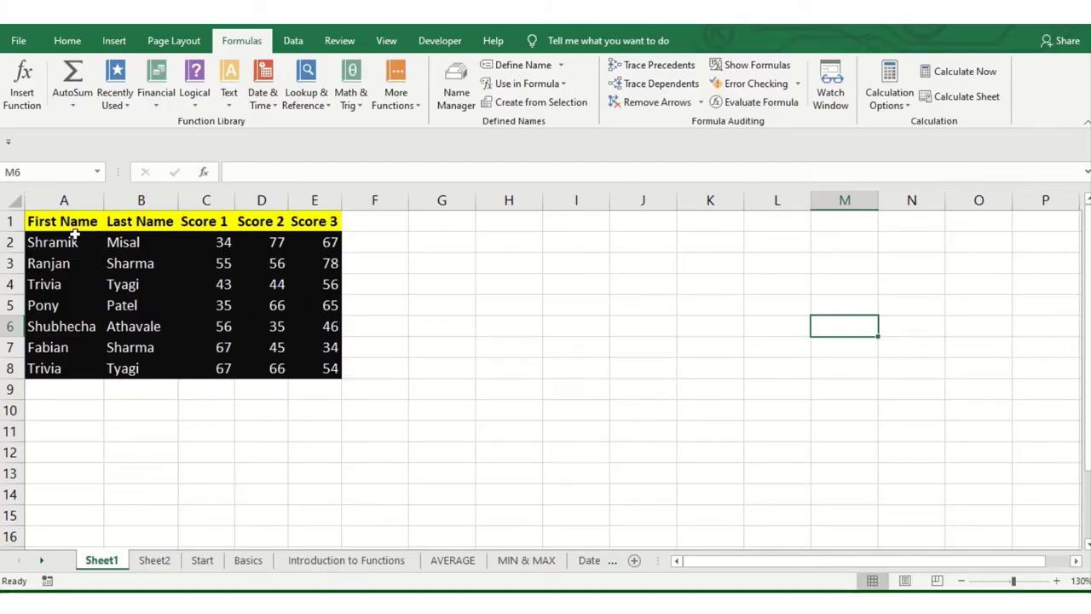
pyautogui.click(59, 222)
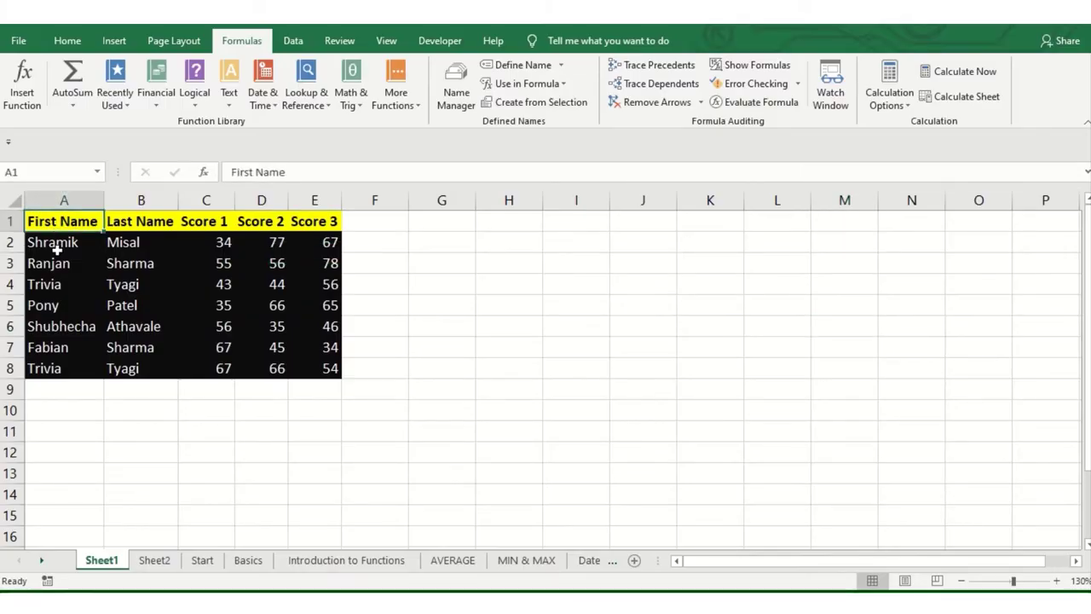
pyautogui.click(58, 242)
pyautogui.click(124, 247)
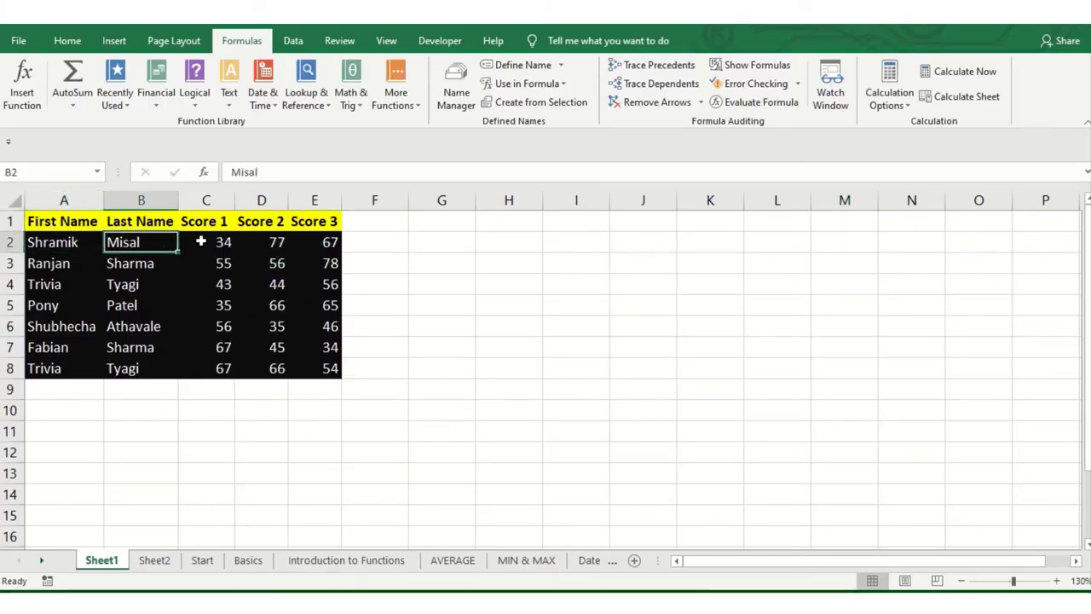
# - Enter =SUM(C2:E2) in G2 to total the first student's three scores
pyautogui.click(425, 246)
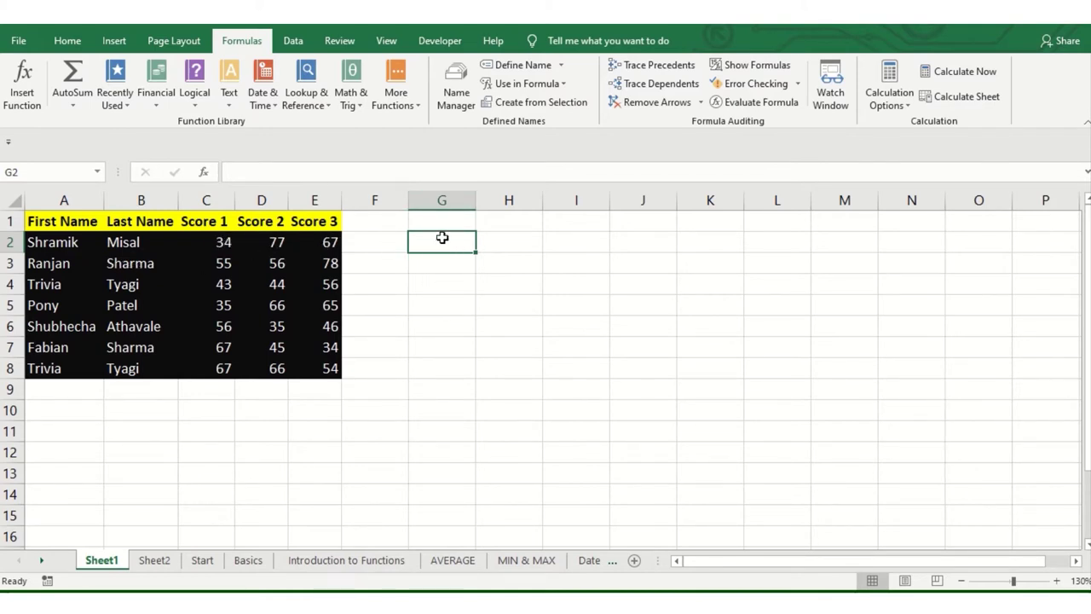
pyautogui.click(73, 105)
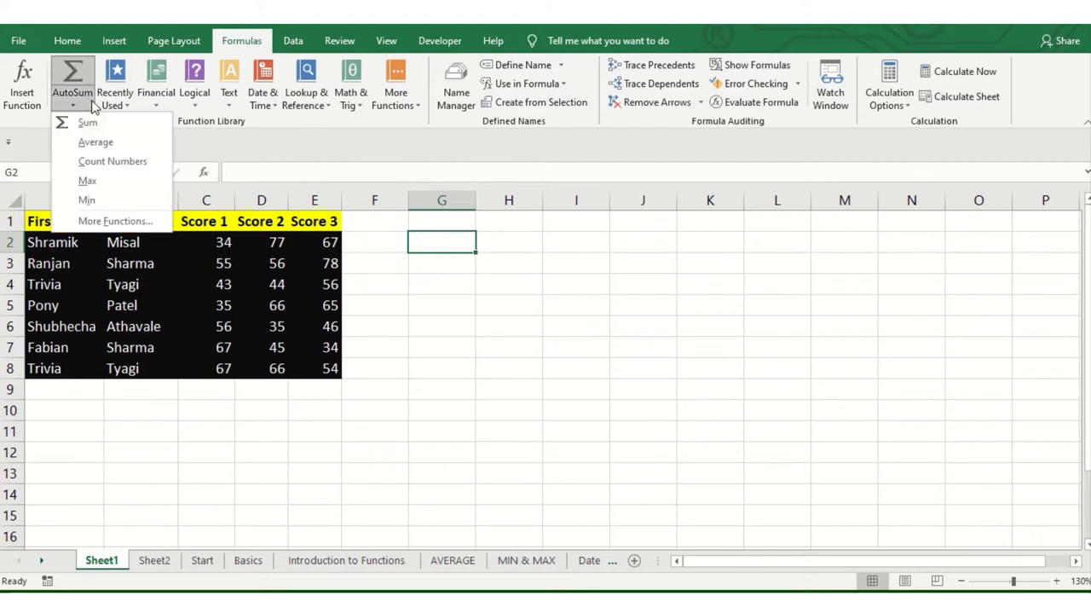
pyautogui.click(103, 128)
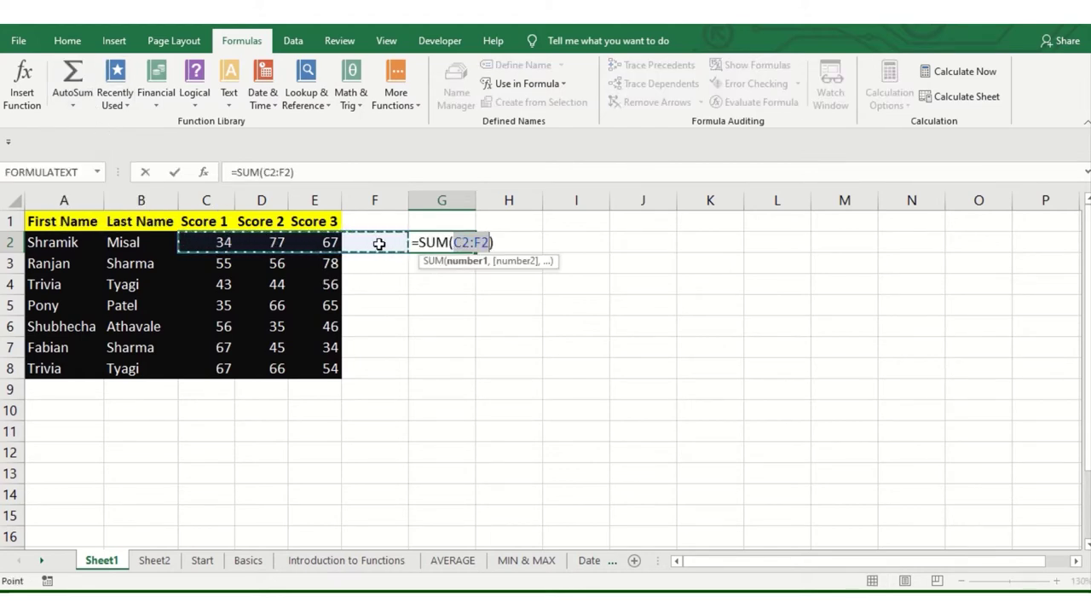
pyautogui.click(288, 172)
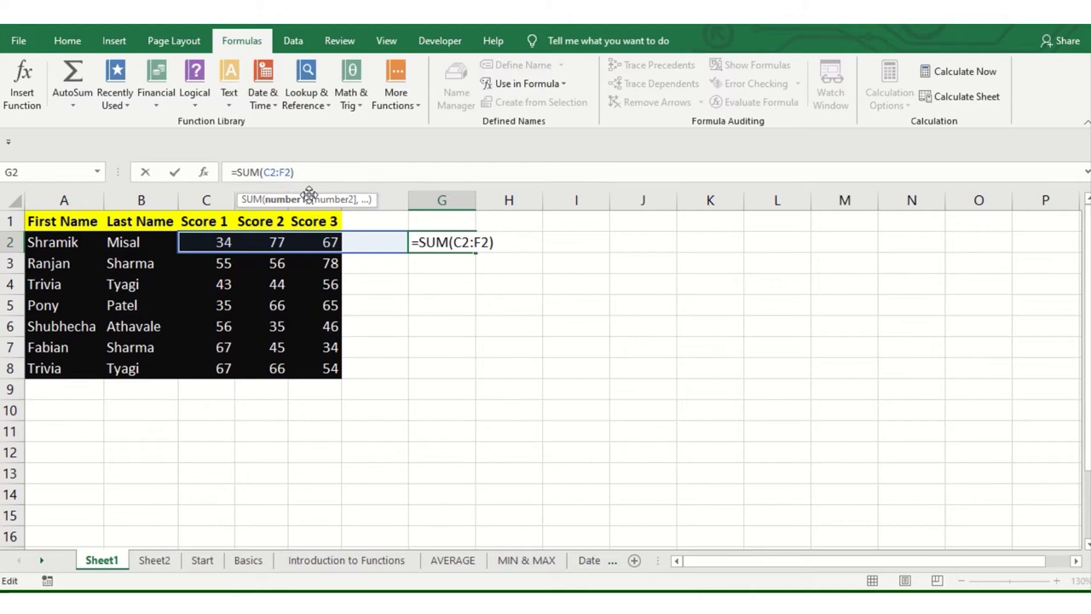
pyautogui.press('BackSpace')
pyautogui.write('E')
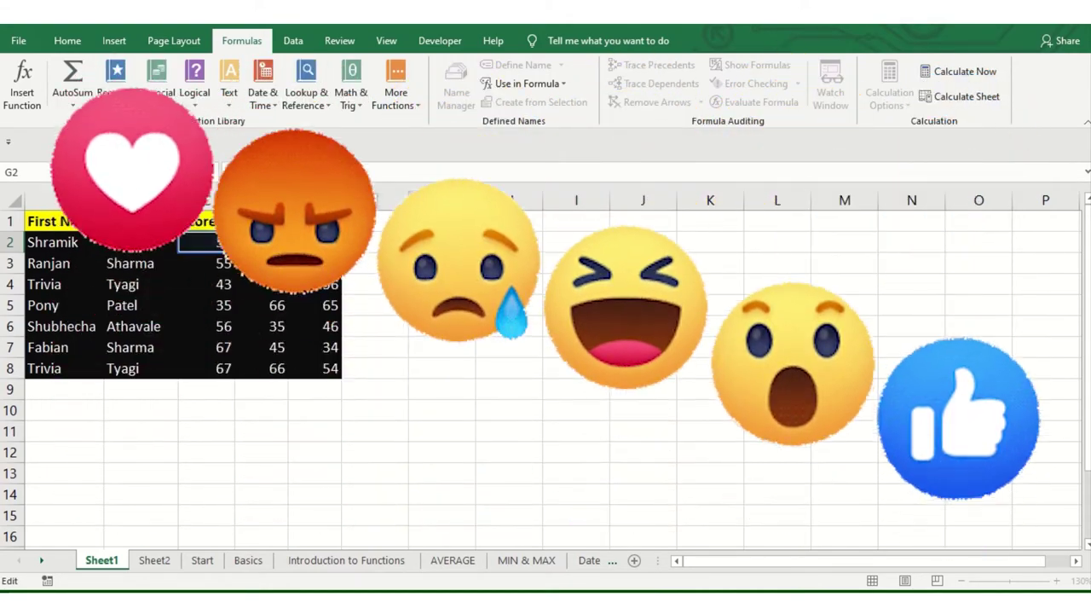
pyautogui.press('Return')
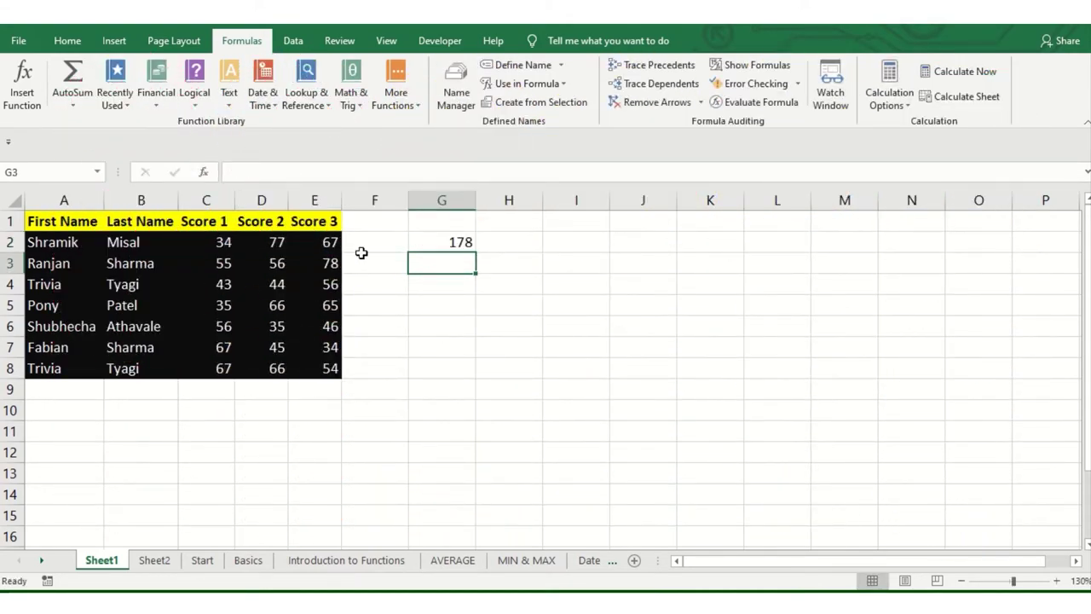
# - Fill the SUM formula down through G8, giving totals from 178 to 187
pyautogui.click(467, 244)
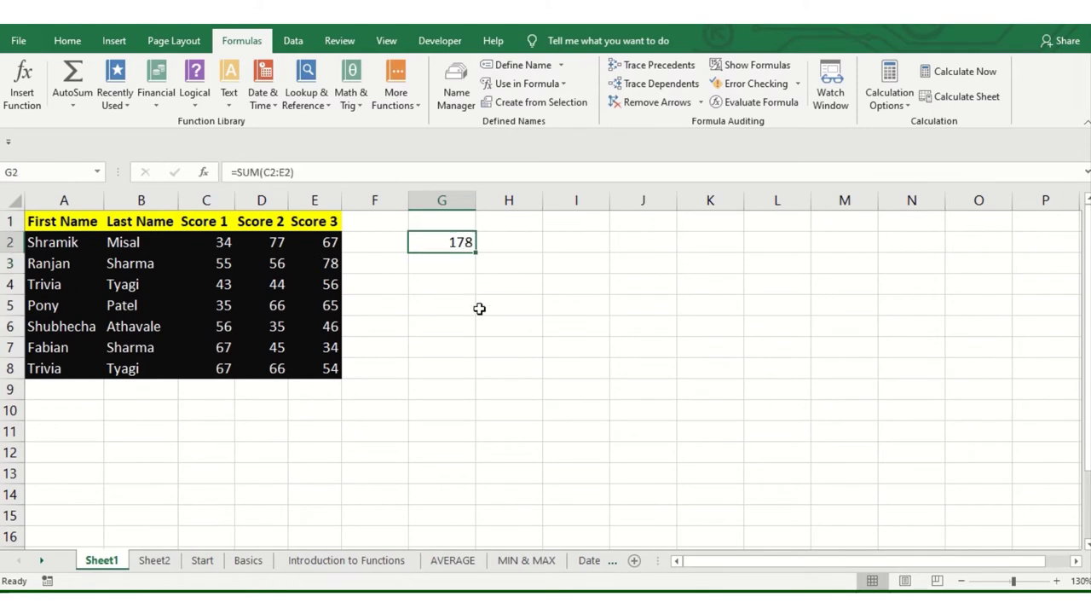
pyautogui.keyDown('shift'); pyautogui.click(427, 365); pyautogui.keyUp('shift')
pyautogui.hotkey('ctrl', 'd')
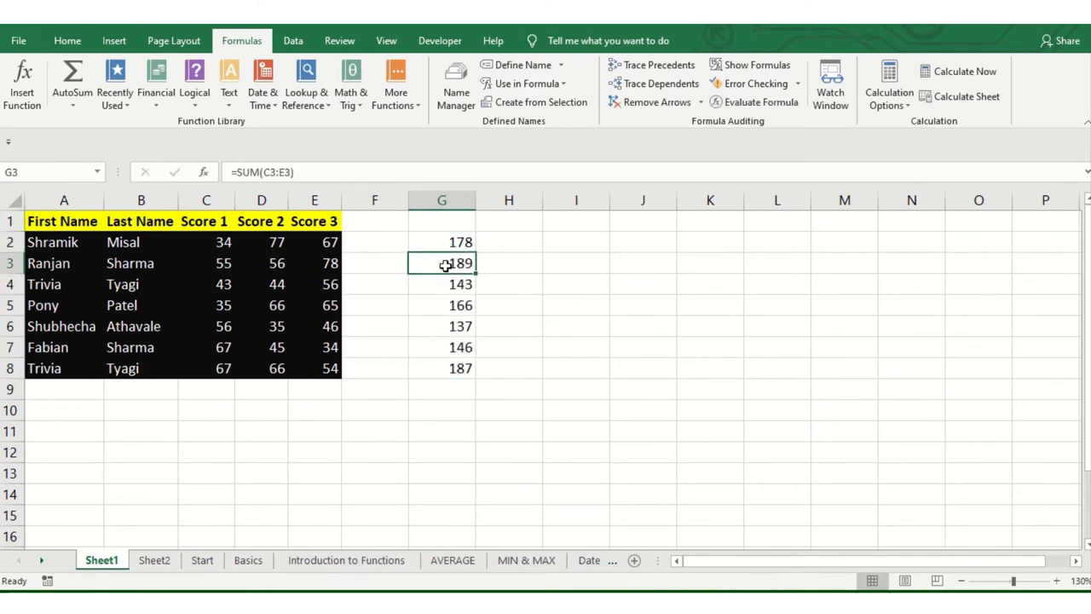
pyautogui.click(456, 242)
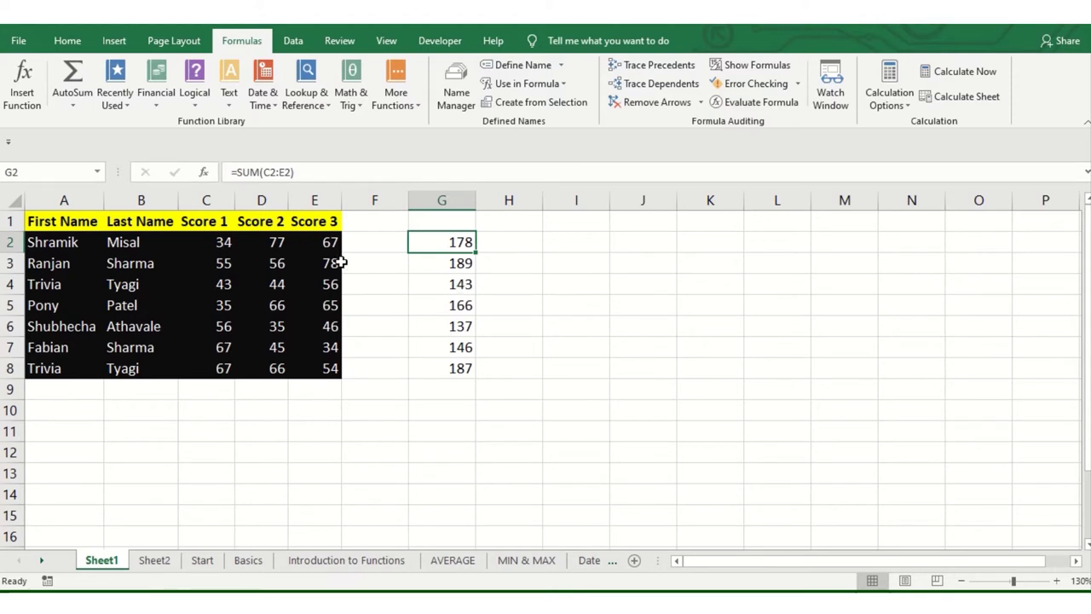
# - Put an AVERAGE formula in G2 and copy it to G8, showing 59.3333 to 62.3333
pyautogui.click(73, 105)
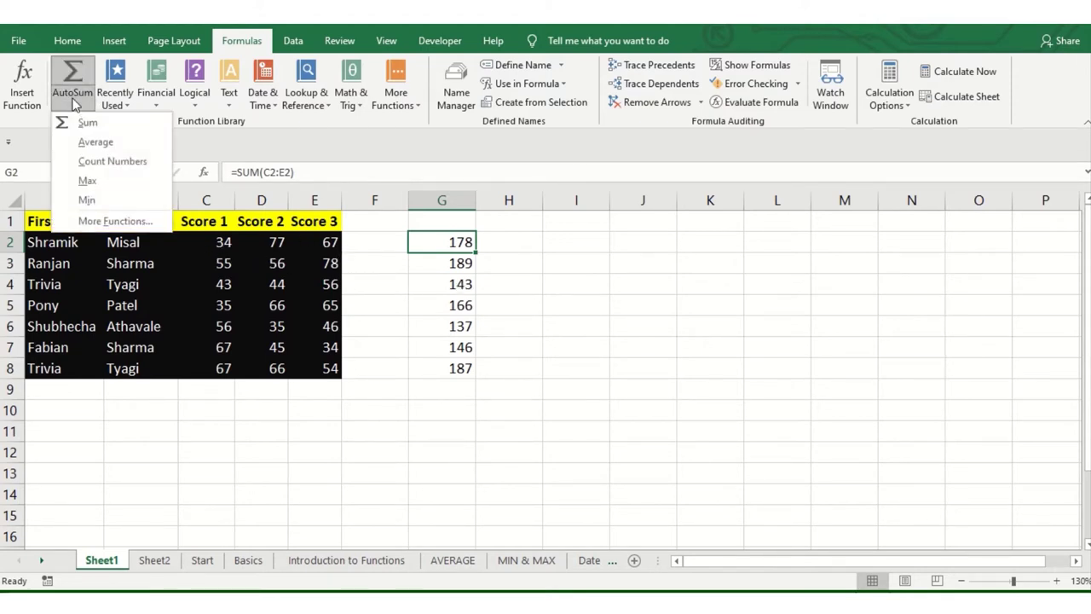
pyautogui.click(116, 143)
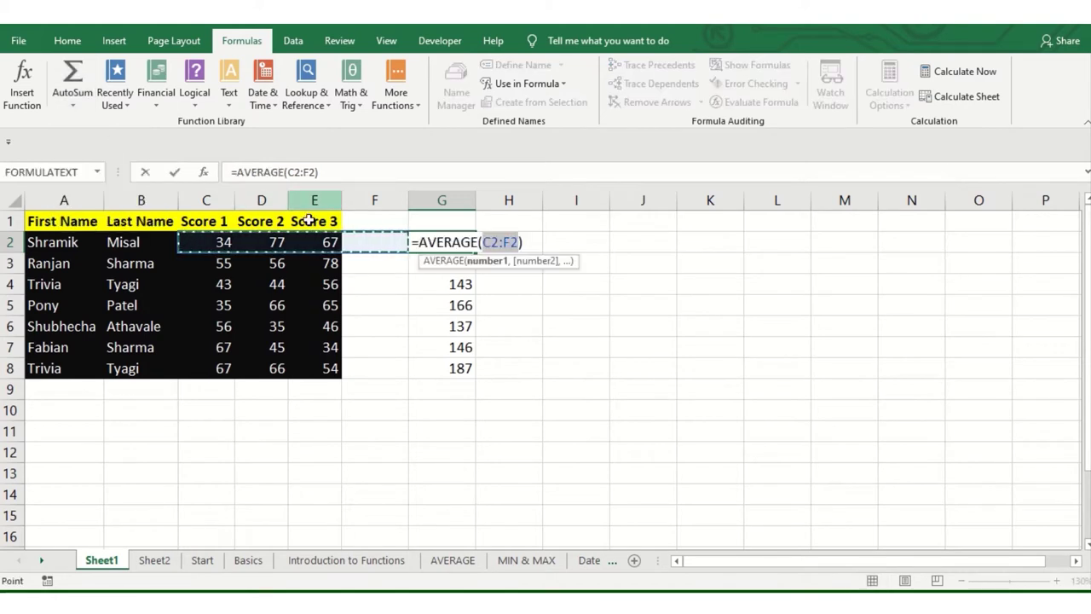
pyautogui.click(313, 173)
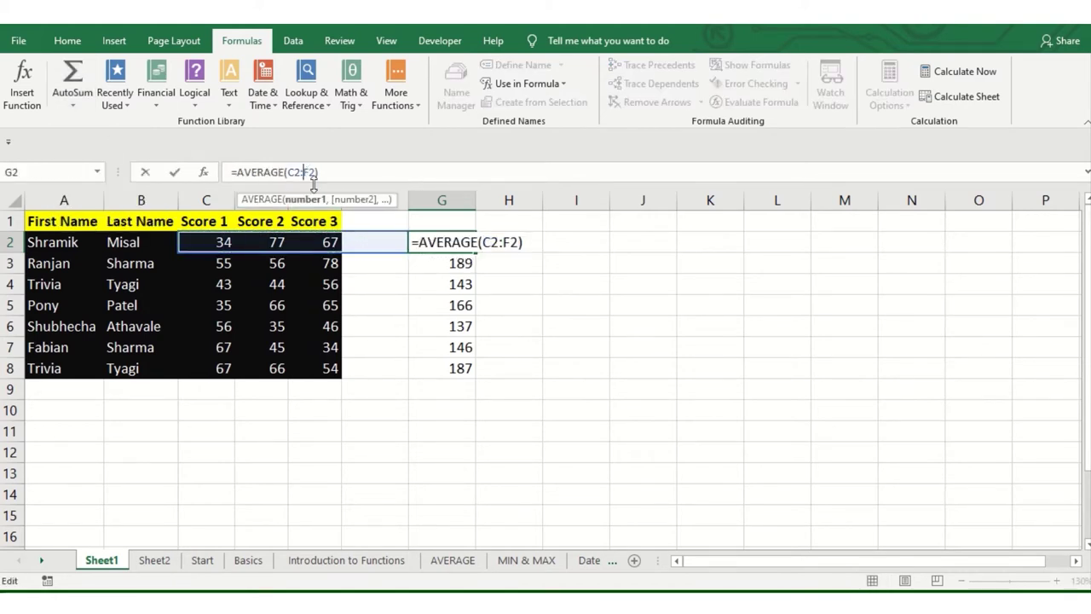
pyautogui.click(321, 173)
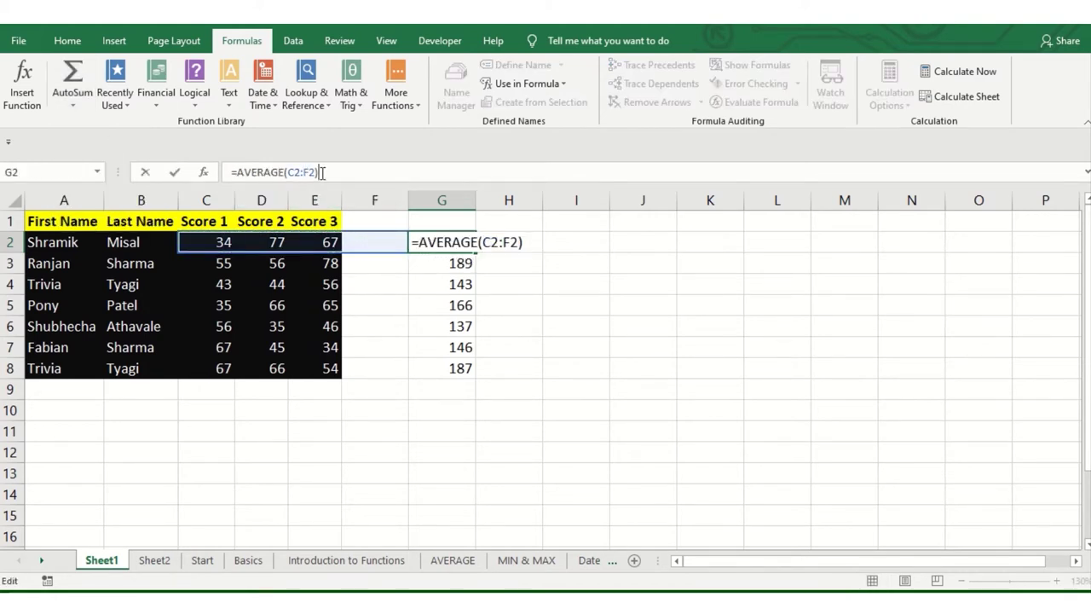
pyautogui.press('Return')
pyautogui.click(440, 244)
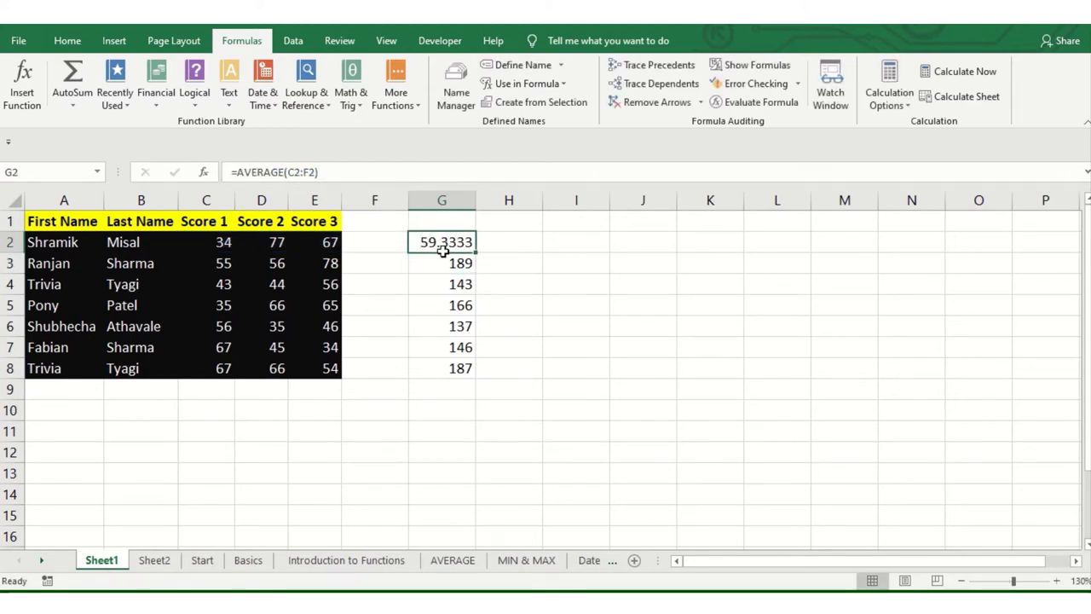
pyautogui.moveTo(475, 252); pyautogui.dragTo(457, 369)
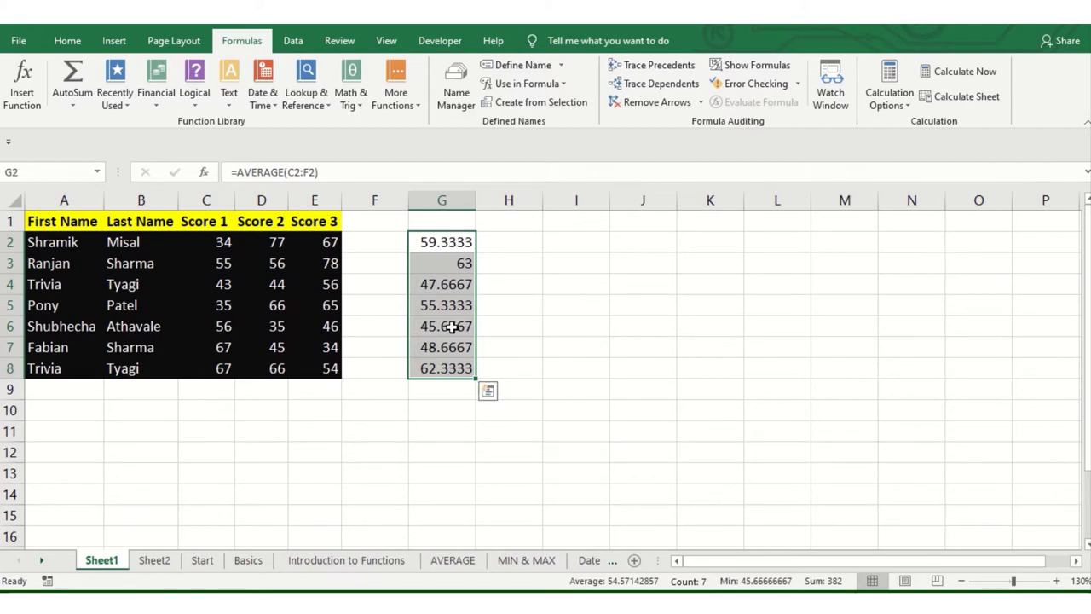
pyautogui.press('Down')
pyautogui.press('Down')
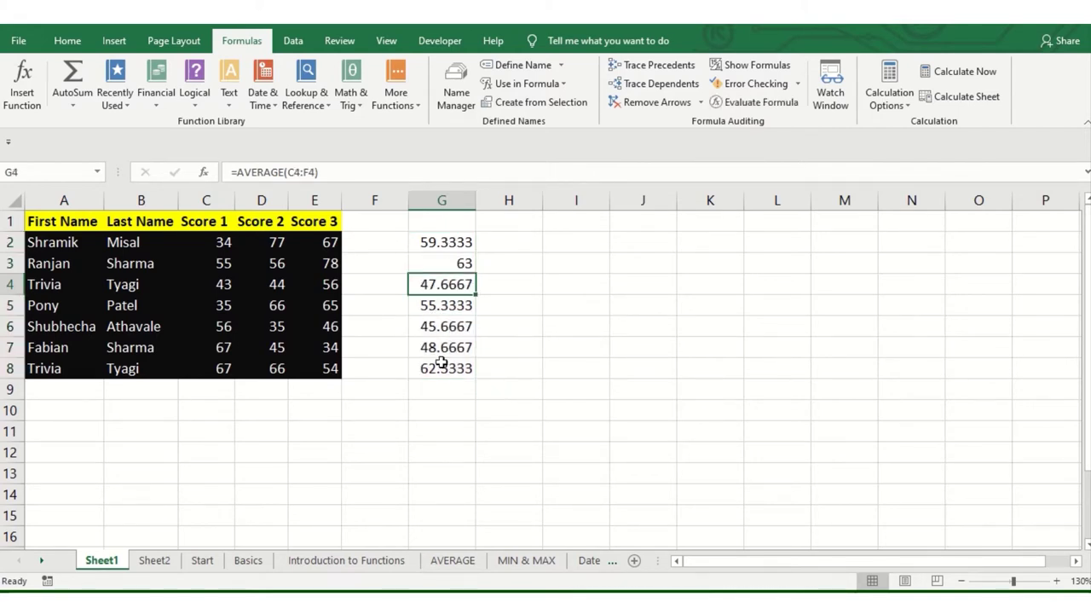
pyautogui.click(78, 108)
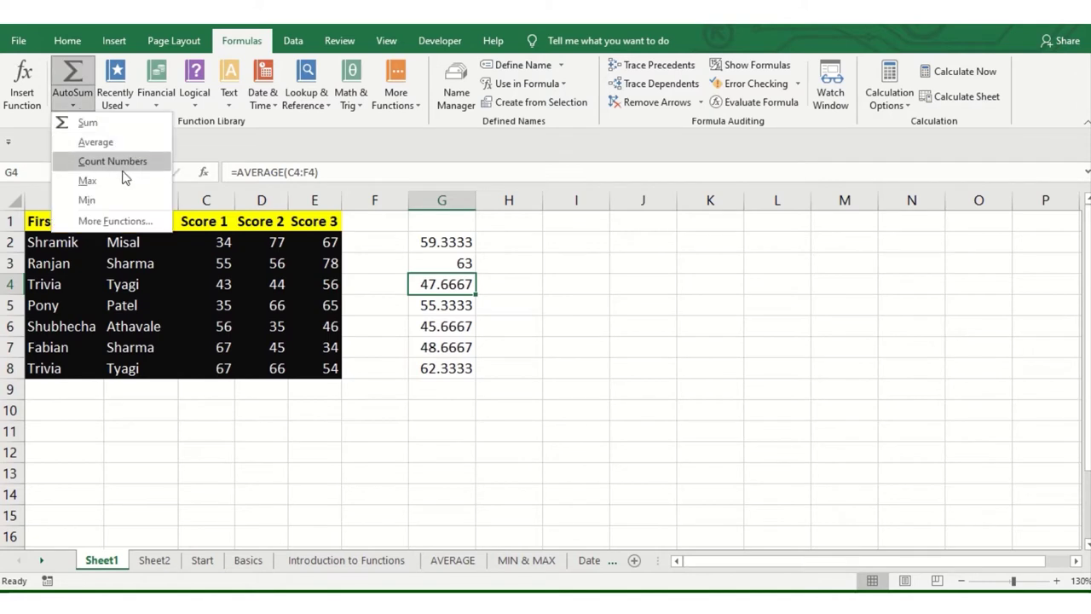
pyautogui.click(463, 239)
pyautogui.click(460, 242)
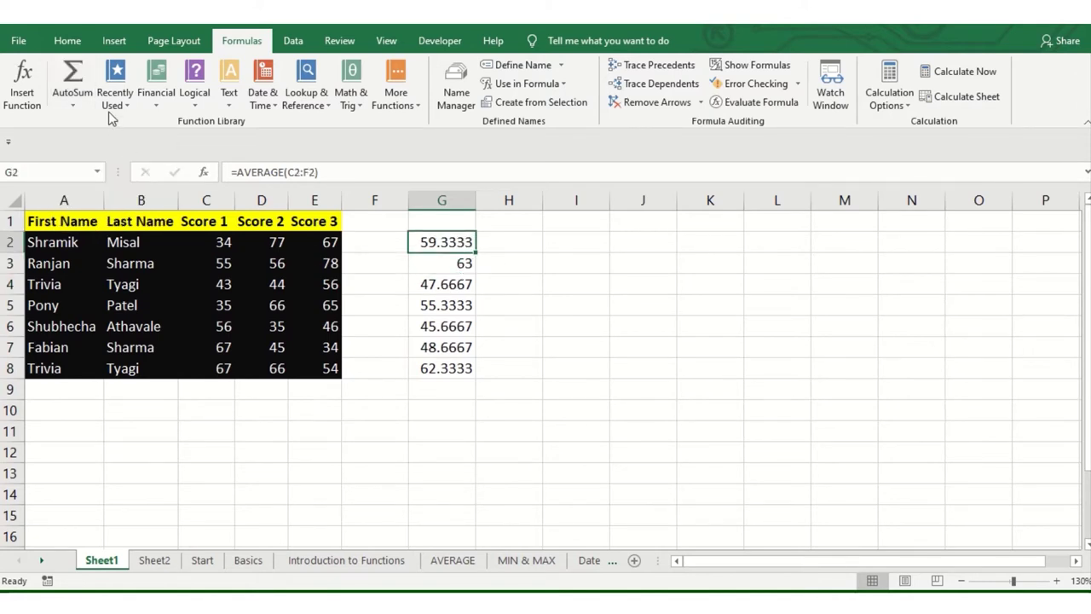
pyautogui.click(69, 106)
pyautogui.click(119, 161)
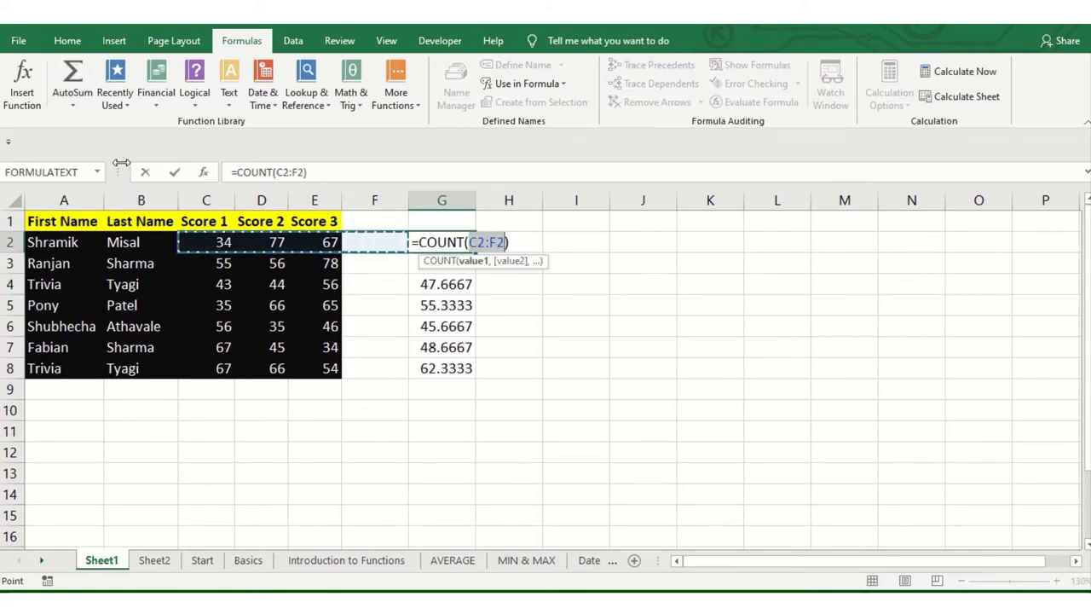
pyautogui.press('Return')
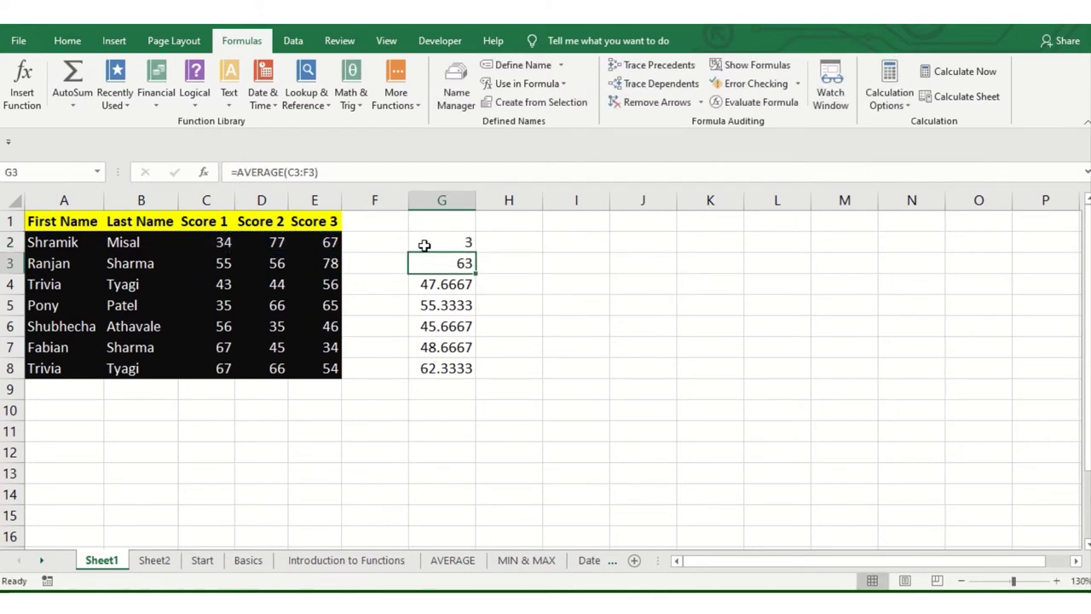
pyautogui.moveTo(424, 246); pyautogui.dragTo(425, 365)
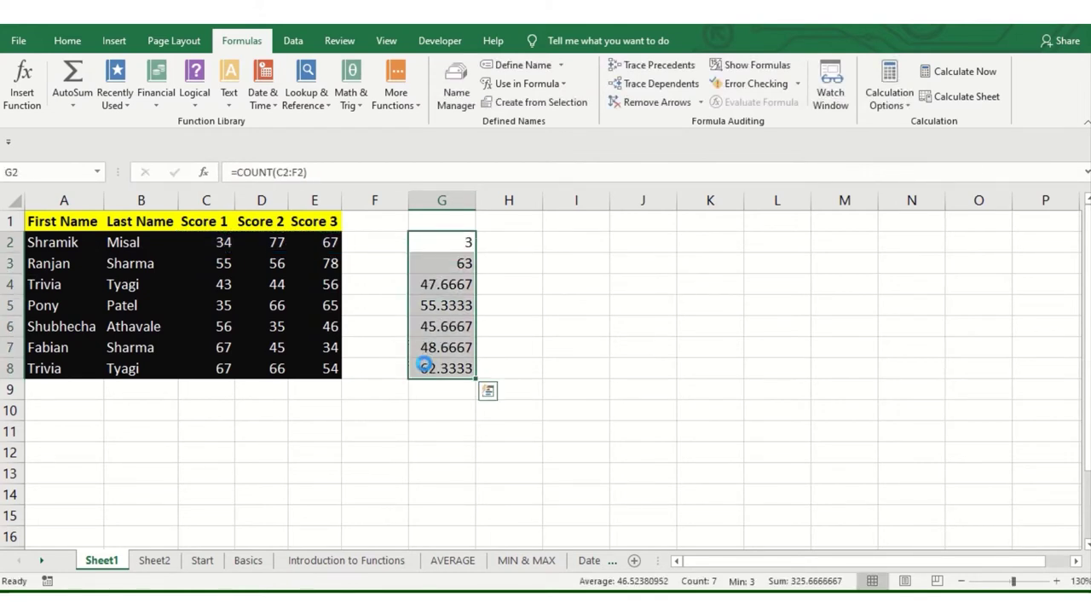
pyautogui.hotkey('ctrl', 'd')
pyautogui.click(445, 345)
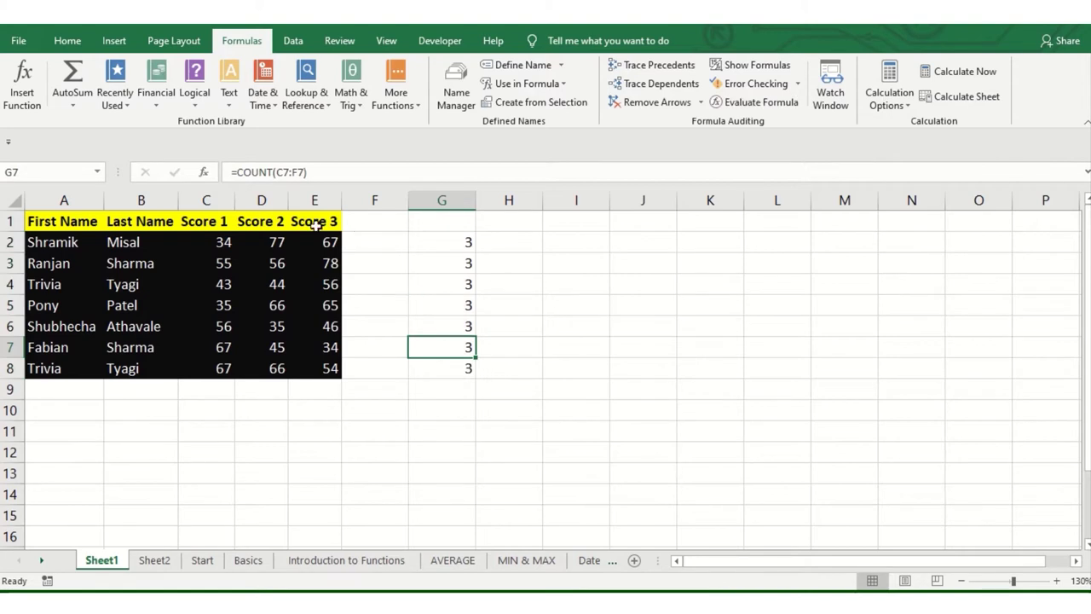
pyautogui.click(221, 200)
pyautogui.keyDown('ctrl'); pyautogui.click(271, 199); pyautogui.keyUp('ctrl')
pyautogui.keyDown('ctrl'); pyautogui.click(327, 200); pyautogui.keyUp('ctrl')
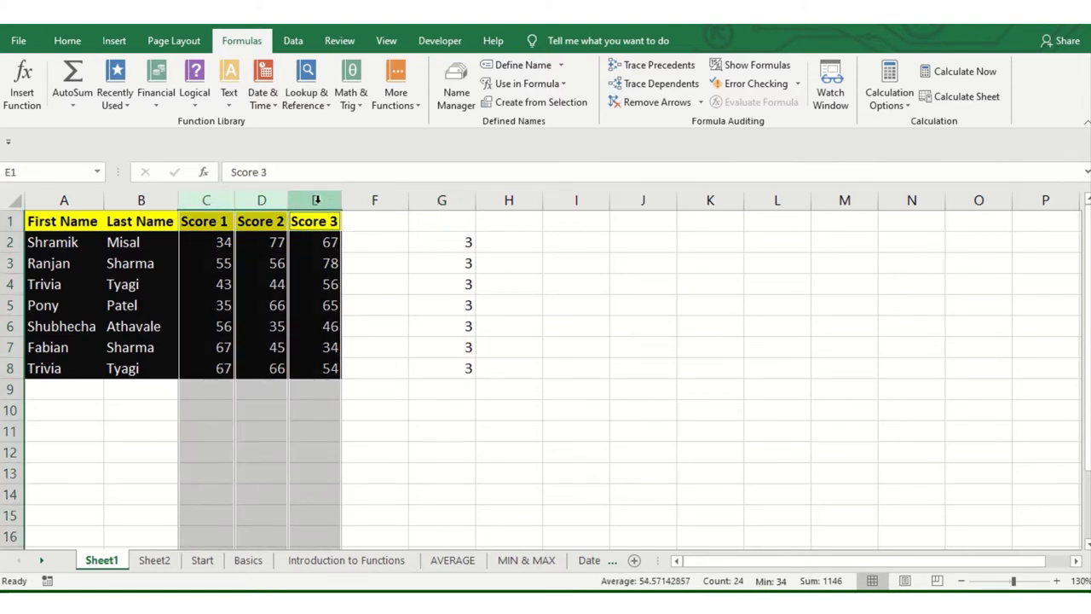
pyautogui.click(316, 263)
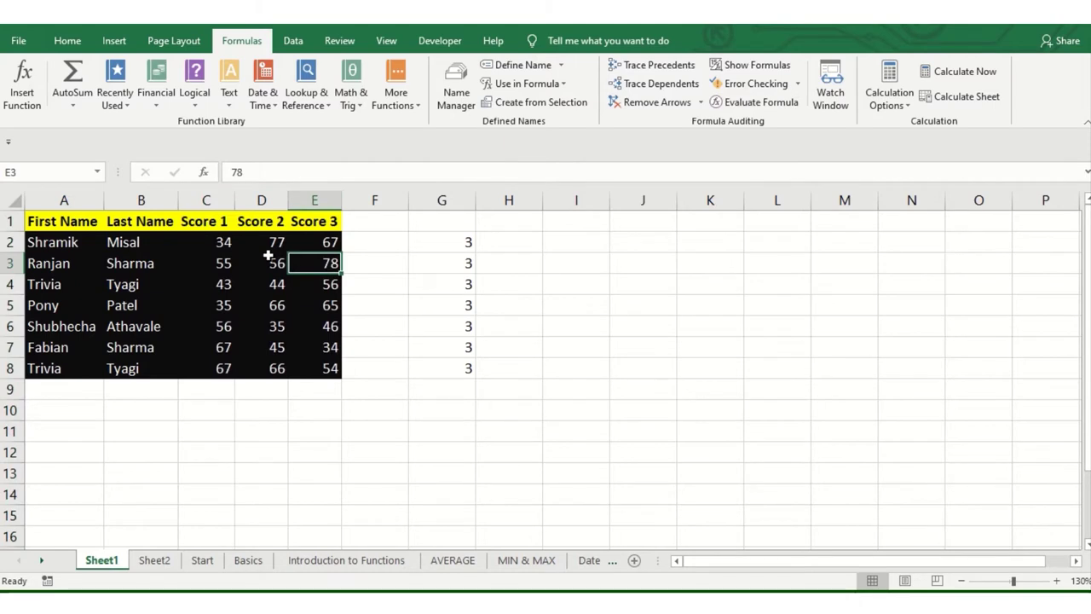
pyautogui.click(213, 222)
pyautogui.click(275, 220)
pyautogui.click(329, 222)
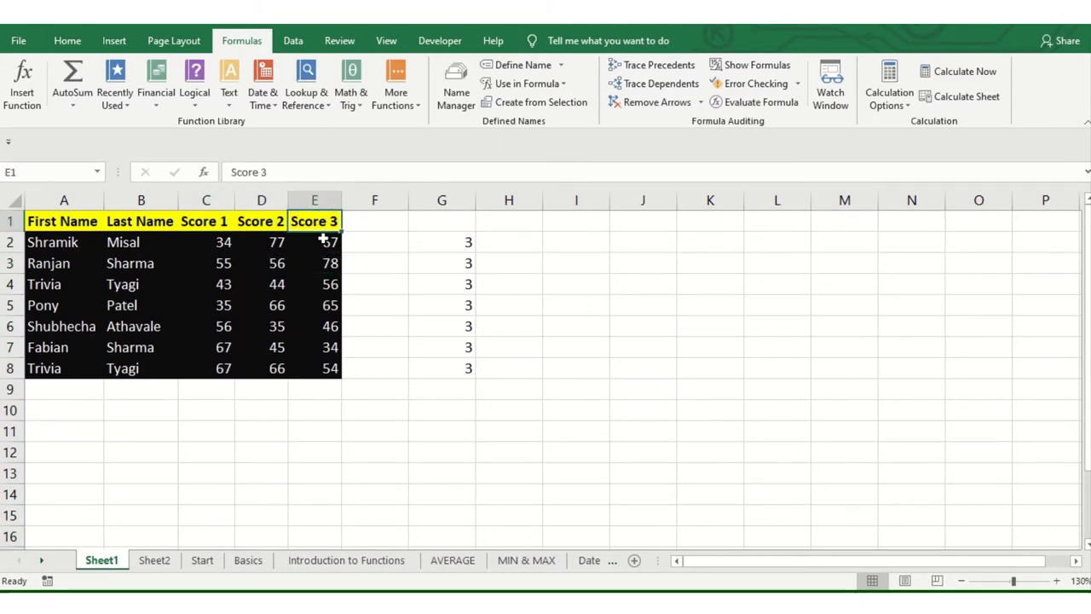
pyautogui.click(72, 104)
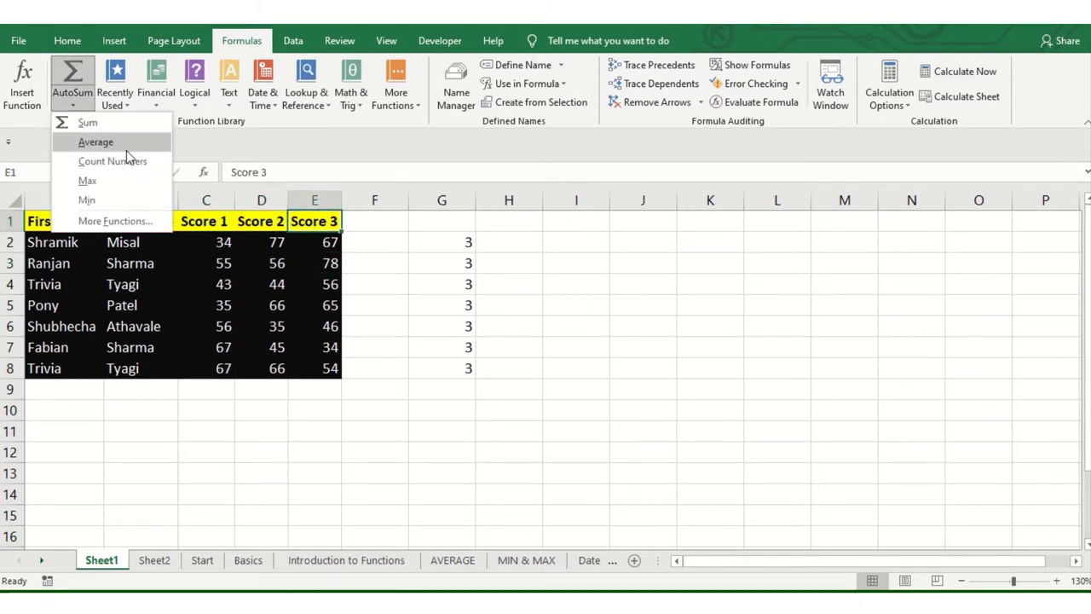
pyautogui.click(465, 252)
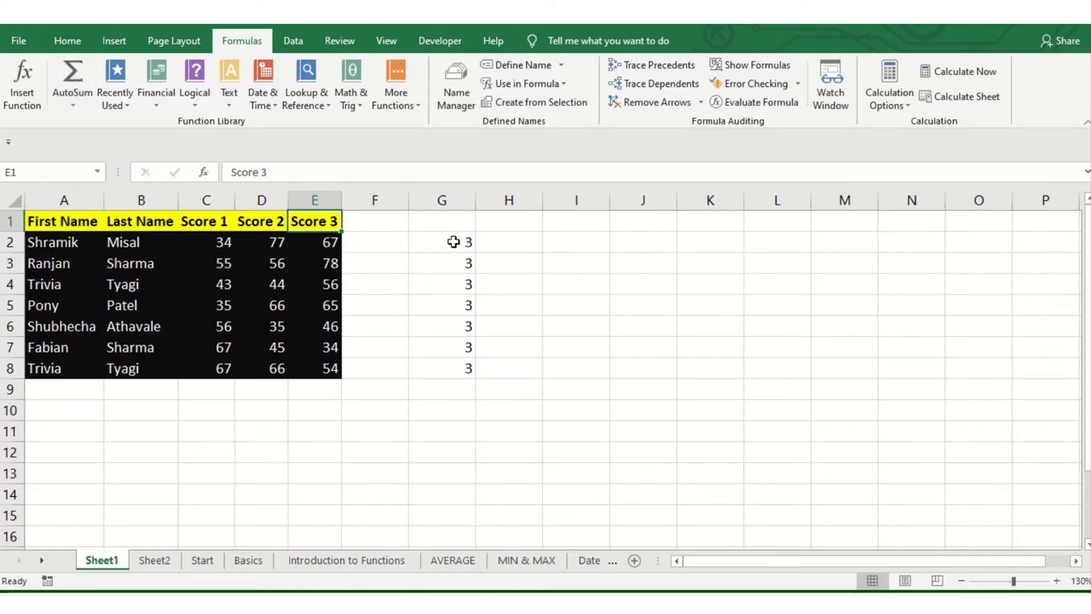
pyautogui.click(417, 242)
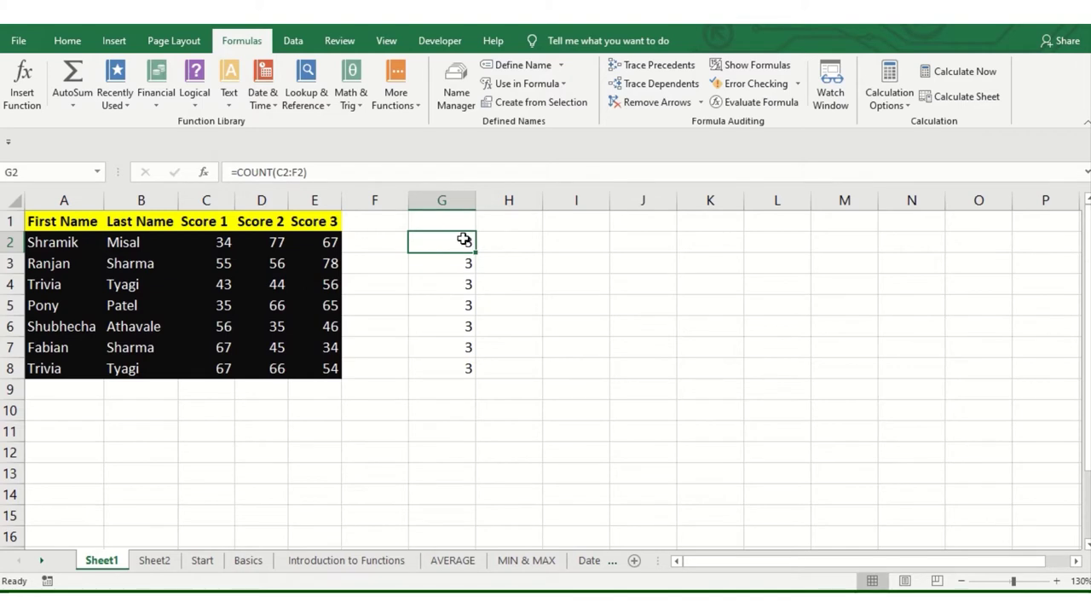
pyautogui.click(518, 246)
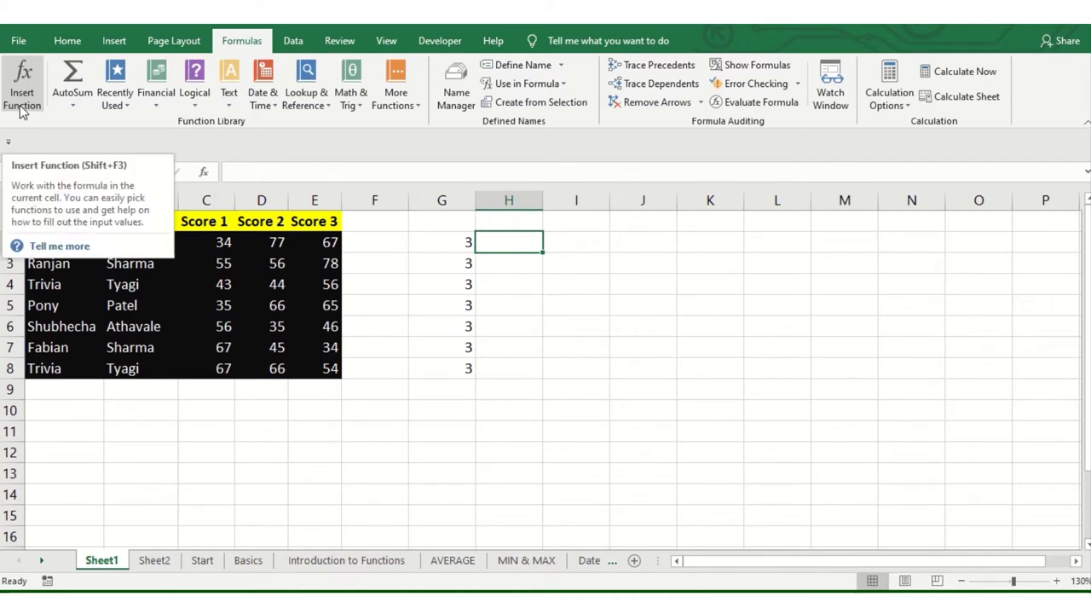
# - Enter =SUM(C2:E2) in H2, totalling the first student's scores to 178
pyautogui.write('=')
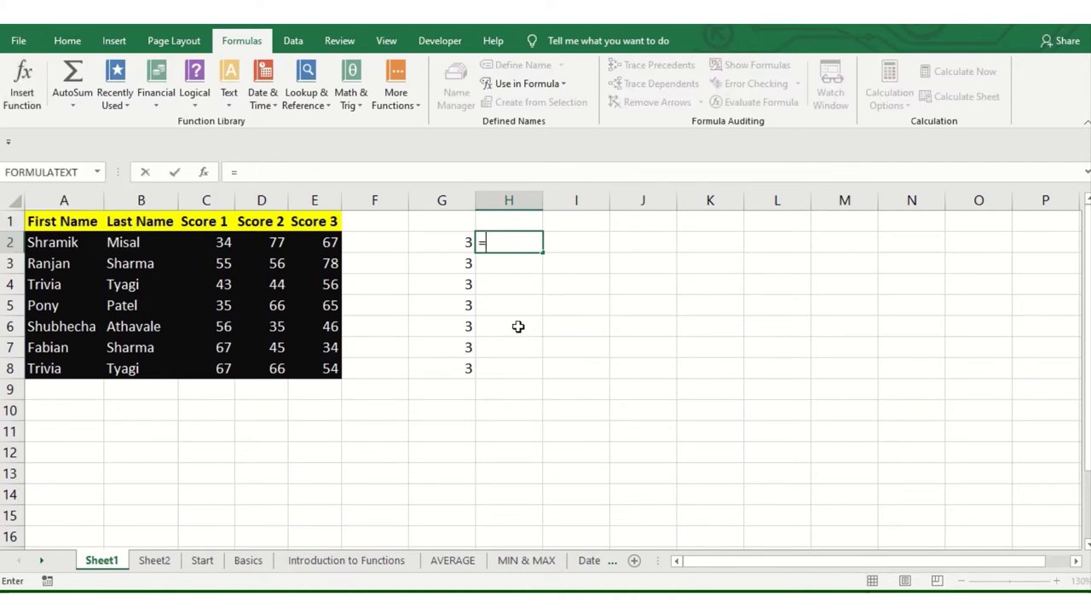
pyautogui.write('su')
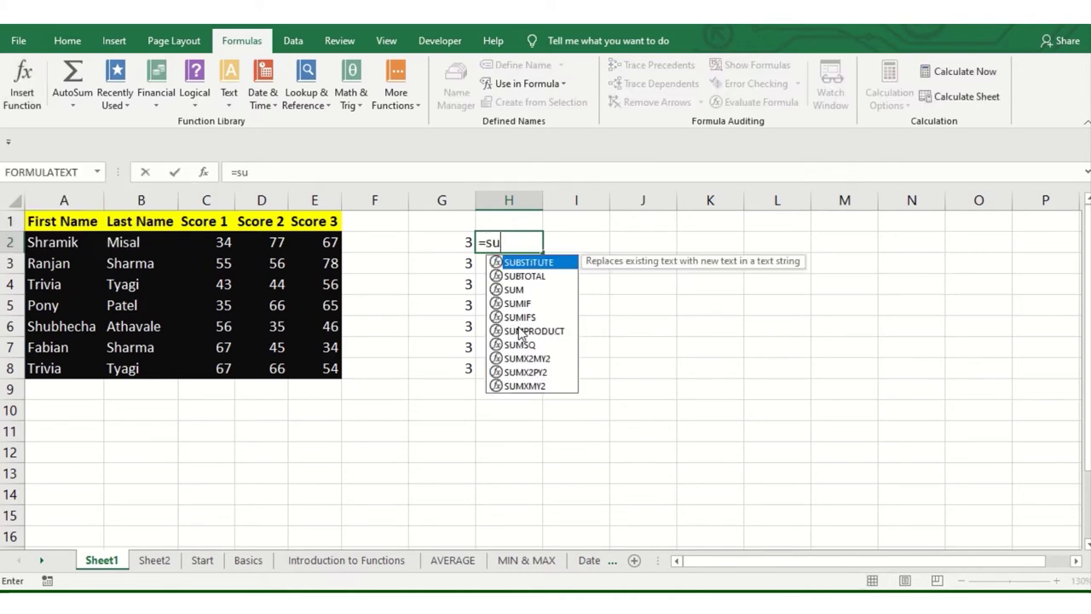
pyautogui.write('m(')
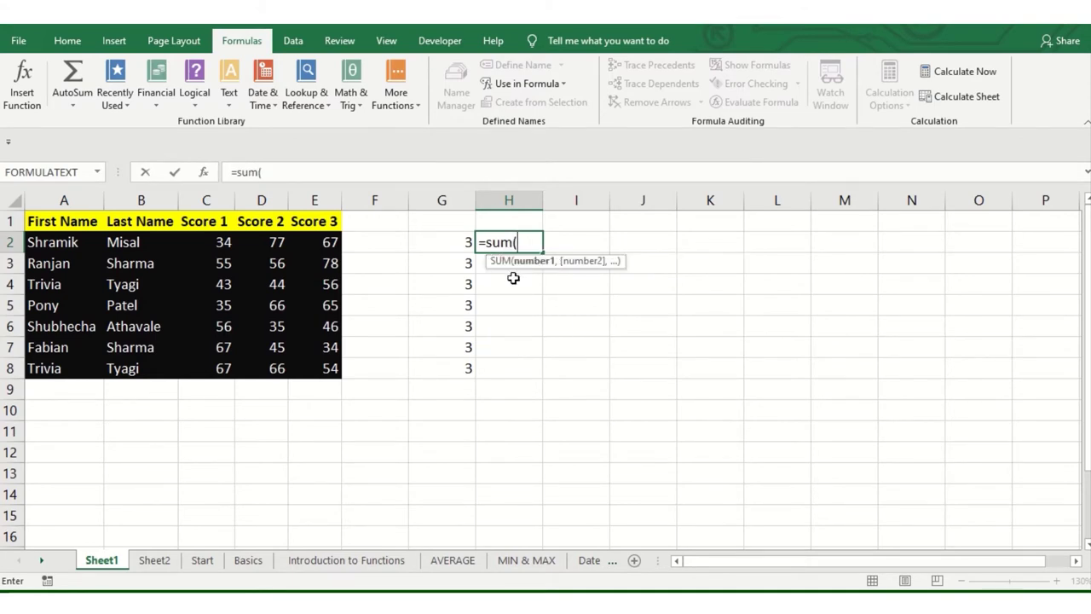
pyautogui.moveTo(190, 242); pyautogui.dragTo(304, 242)
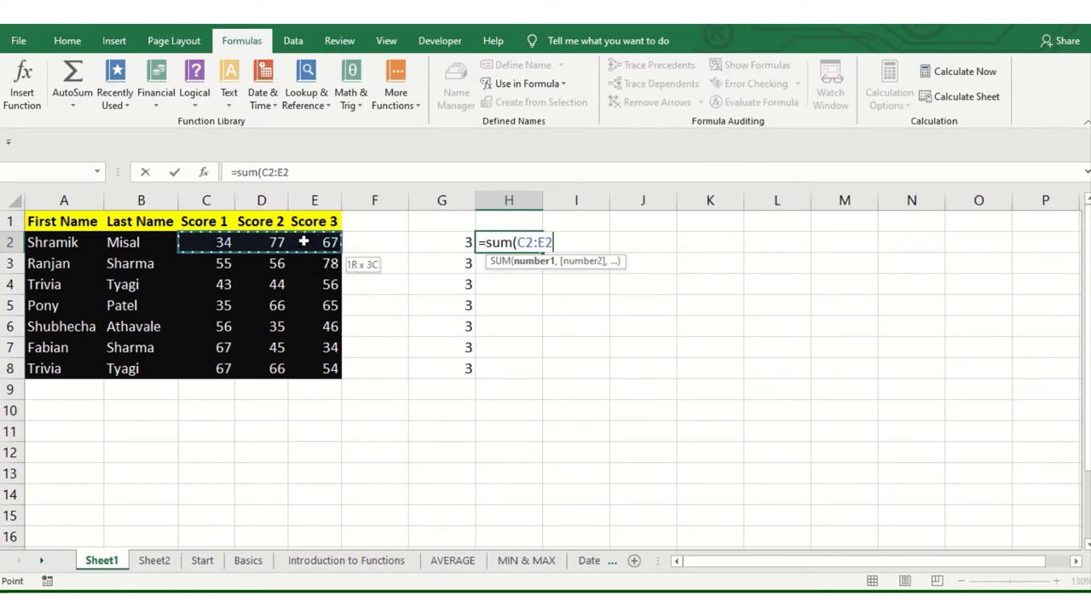
pyautogui.write(')')
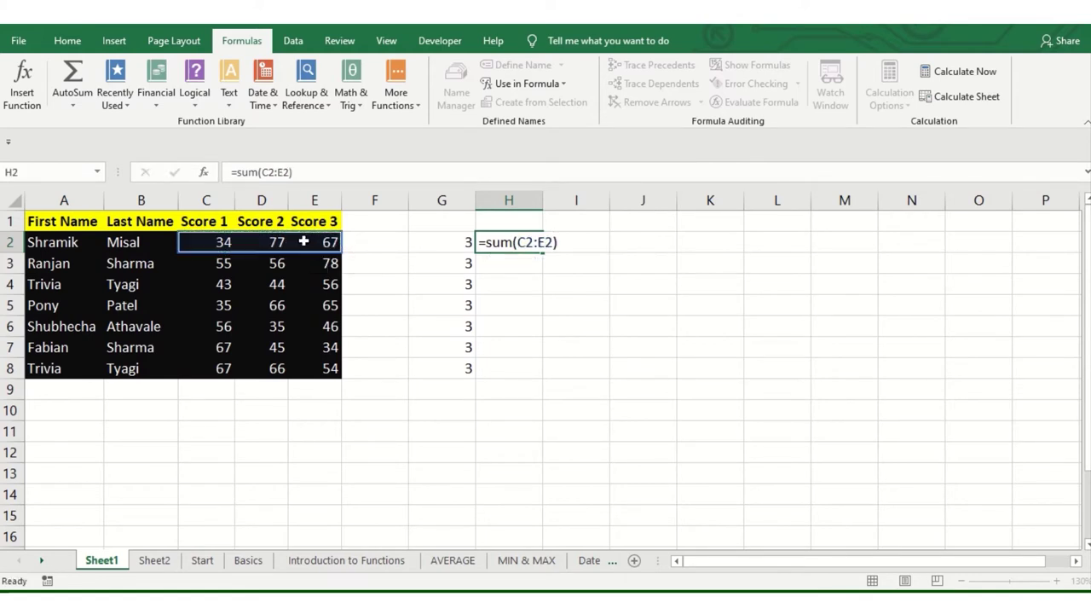
pyautogui.press('Return')
# - Turn G2's count into an AutoSum Sum formula that also shows 178
pyautogui.press('Up')
pyautogui.press('Left')
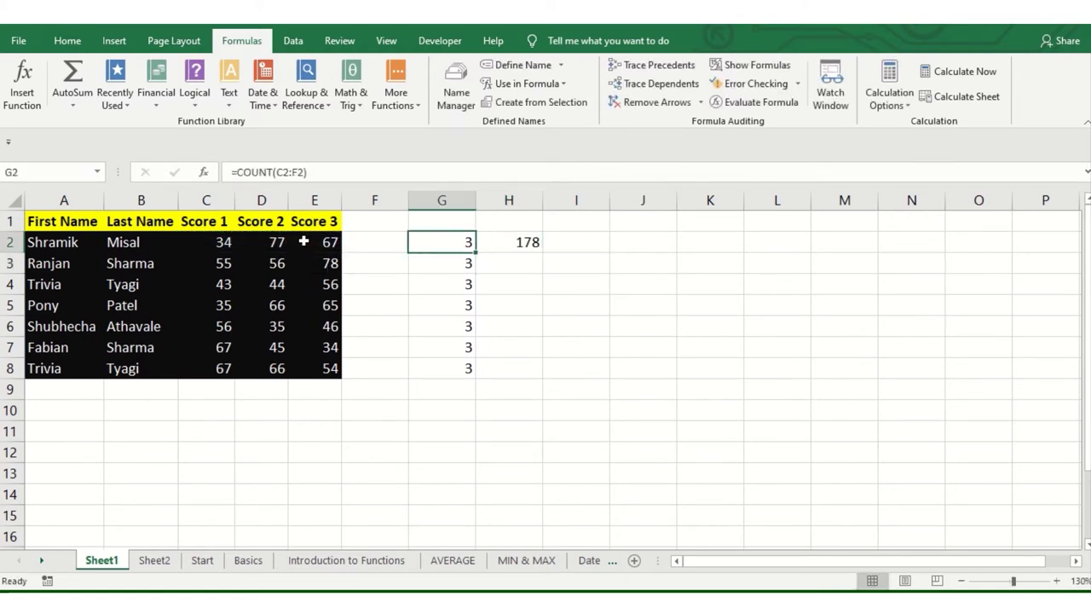
pyautogui.click(73, 104)
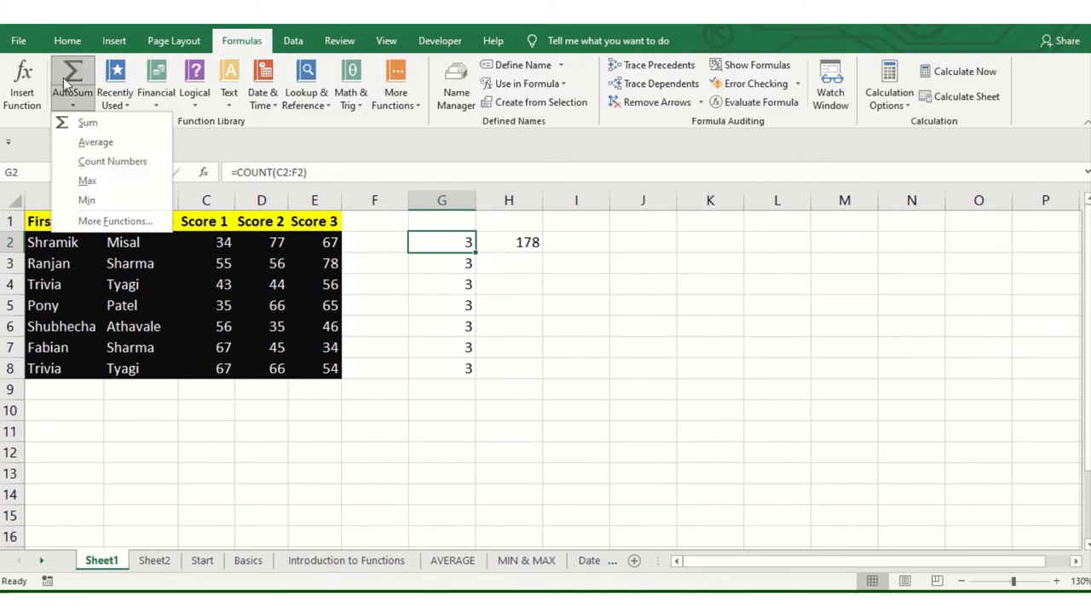
pyautogui.click(66, 83)
pyautogui.press('Return')
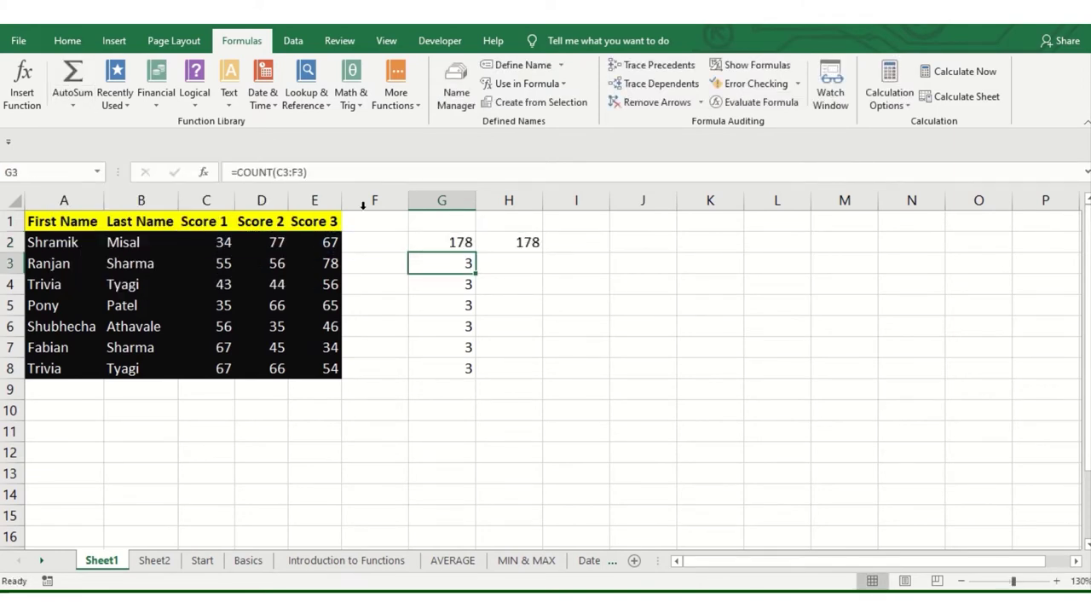
# - Compare the G2 and H2 totals against the C2:E2 scores and each cell's formula
pyautogui.click(518, 263)
pyautogui.moveTo(463, 241); pyautogui.dragTo(521, 241)
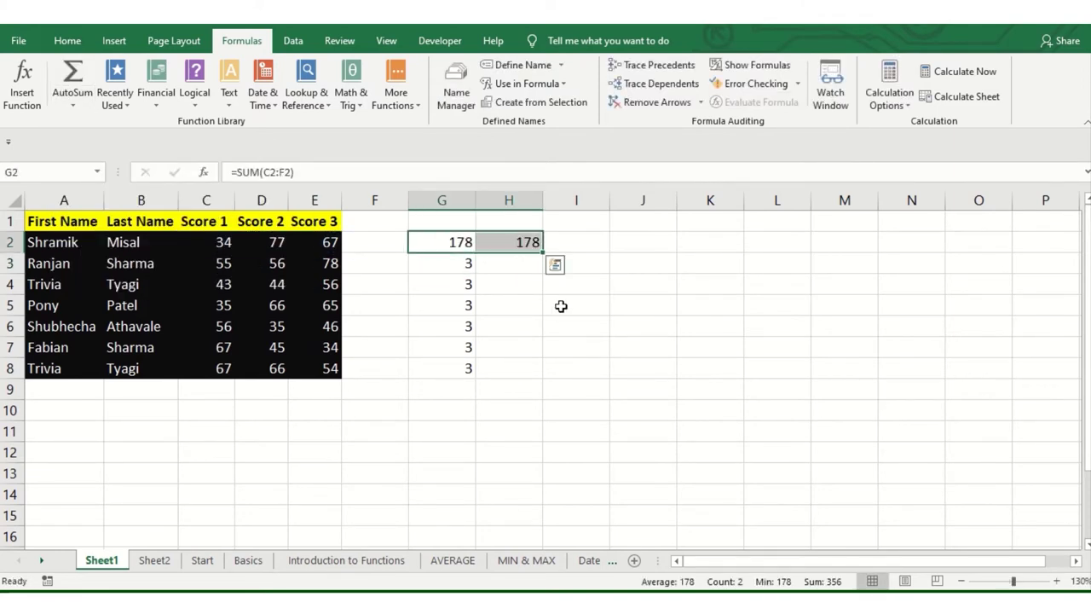
pyautogui.click(495, 299)
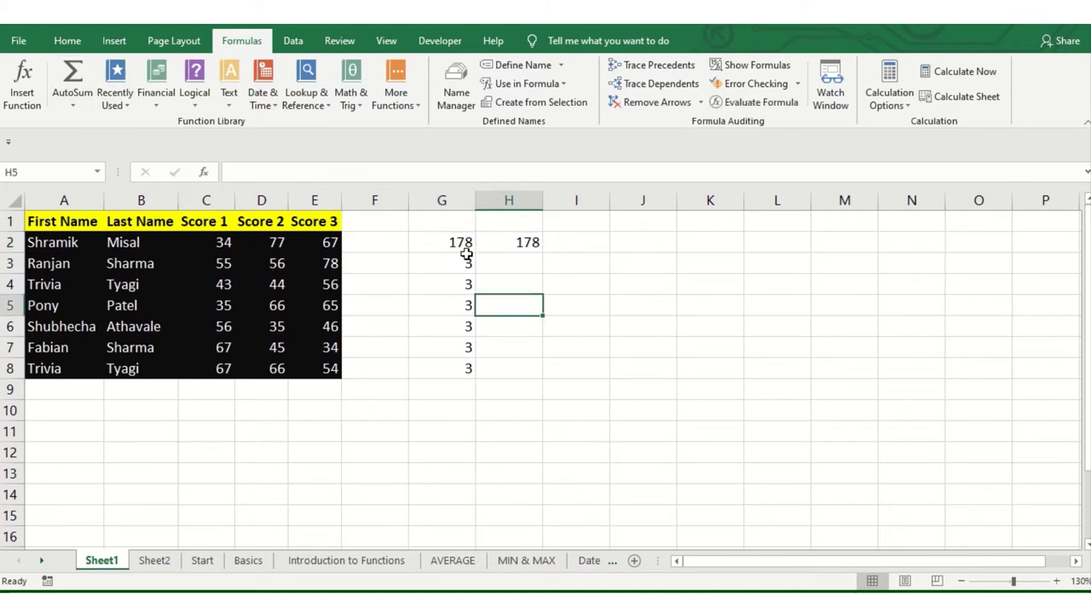
pyautogui.moveTo(237, 246); pyautogui.dragTo(308, 247)
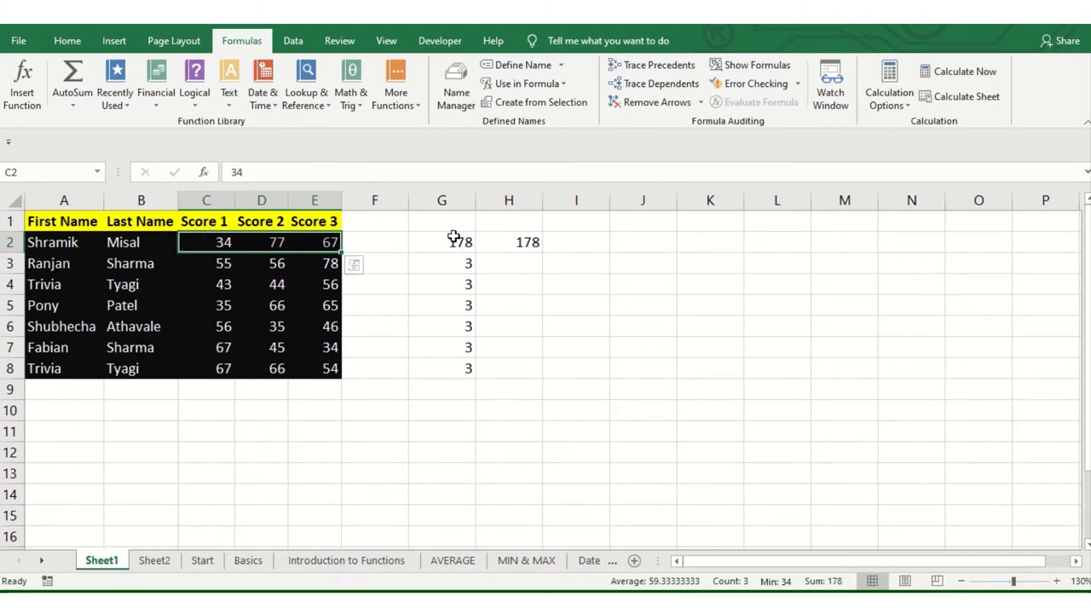
pyautogui.moveTo(214, 243); pyautogui.dragTo(331, 243)
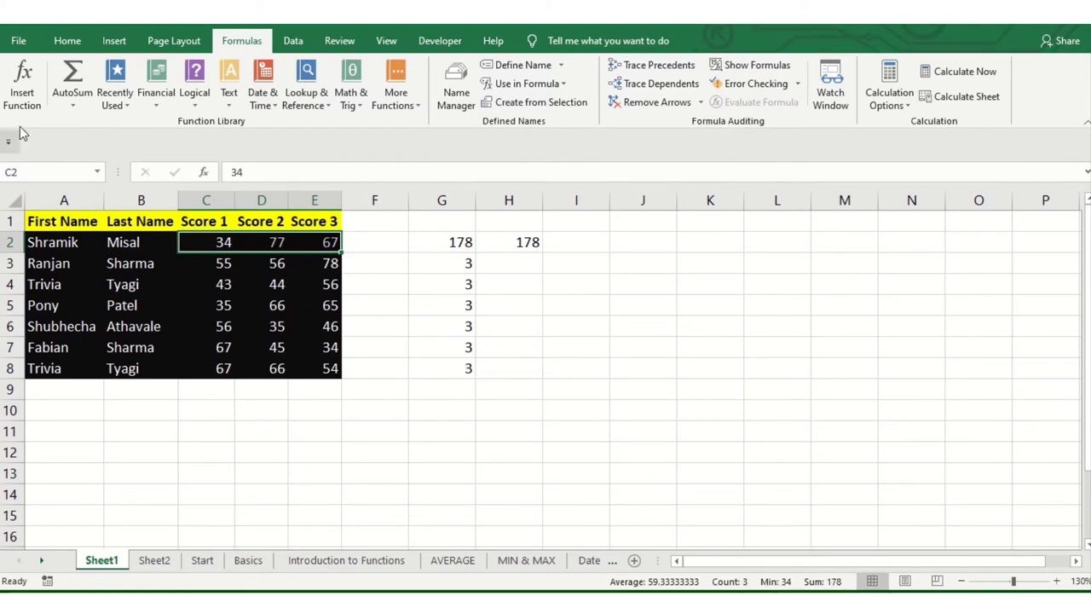
pyautogui.click(73, 105)
pyautogui.click(653, 304)
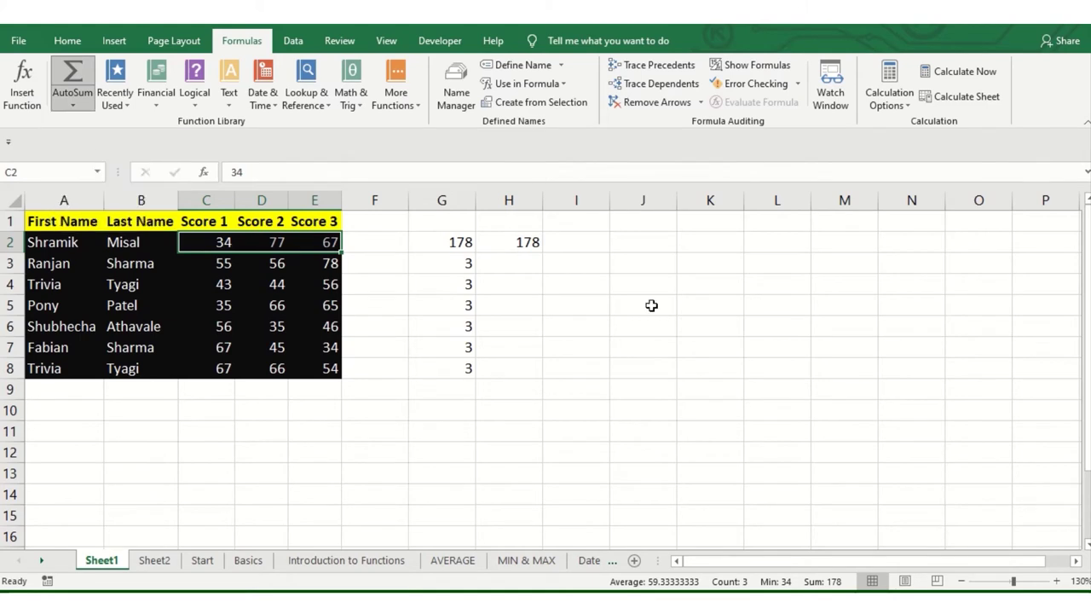
pyautogui.click(517, 241)
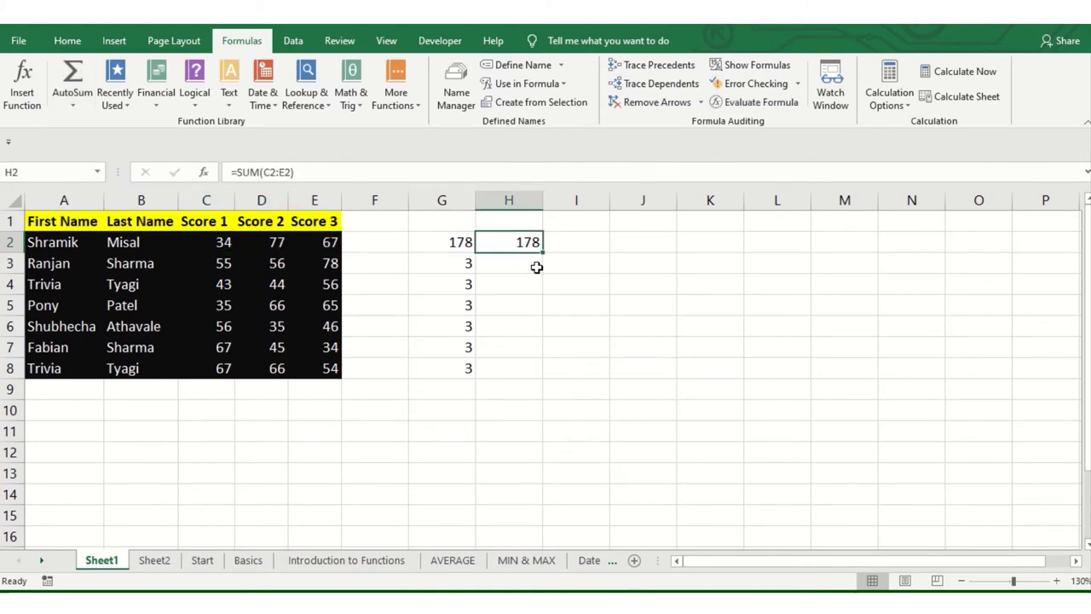
pyautogui.click(448, 242)
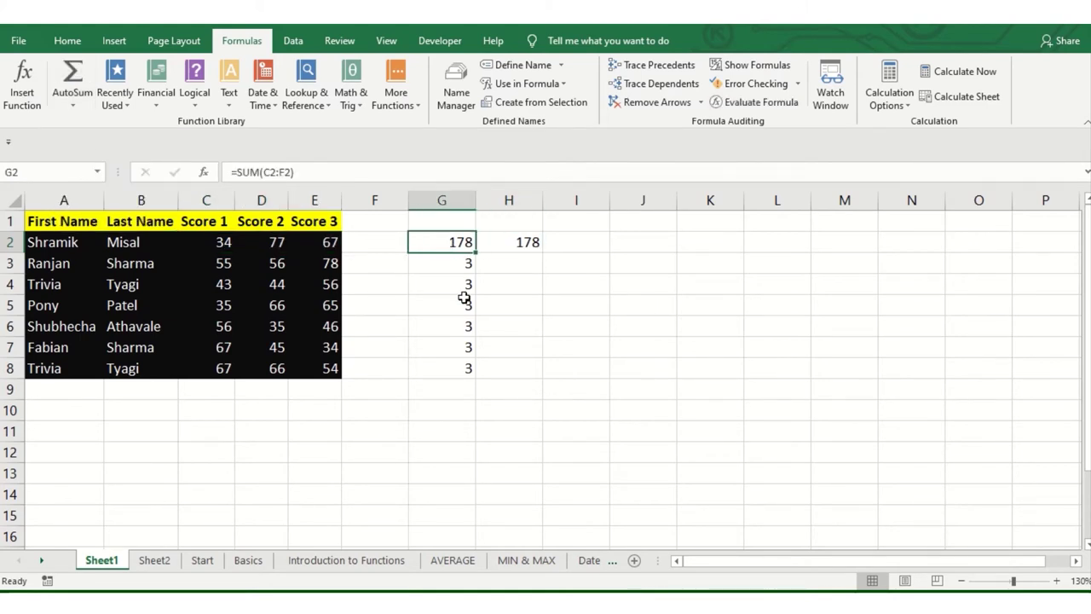
# - Put a MAX formula in G2, then try a MIN formula in H2 and cancel it
pyautogui.click(76, 101)
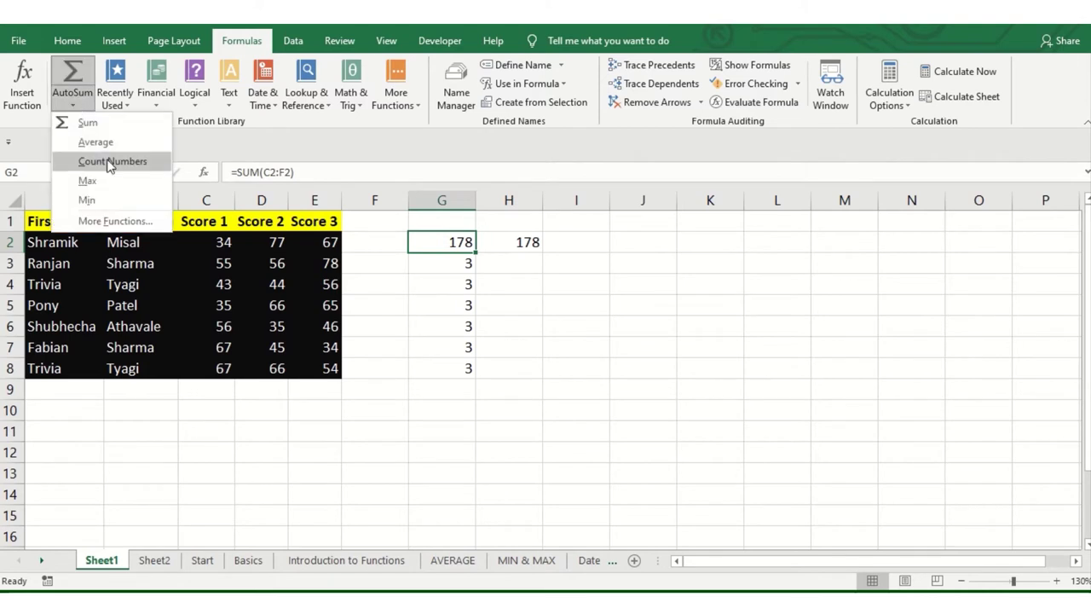
pyautogui.click(121, 184)
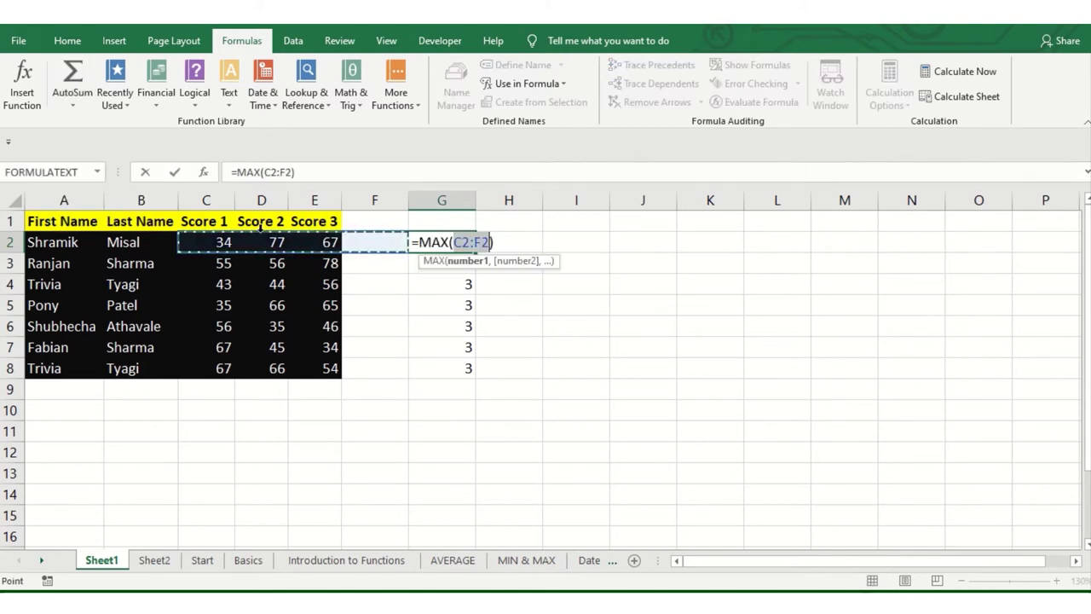
pyautogui.press('Return')
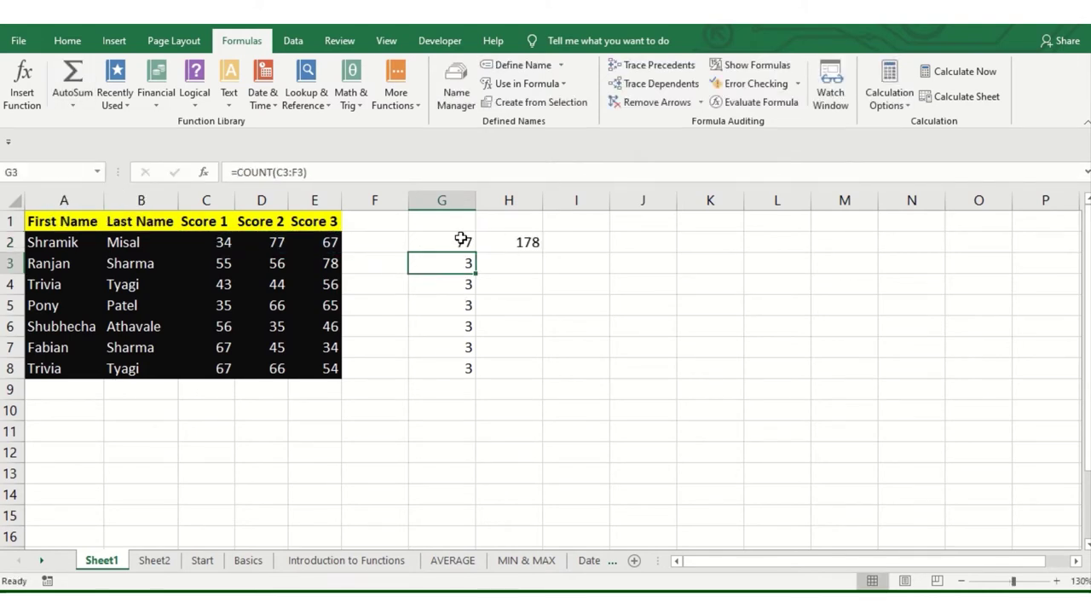
pyautogui.moveTo(463, 238); pyautogui.dragTo(454, 363)
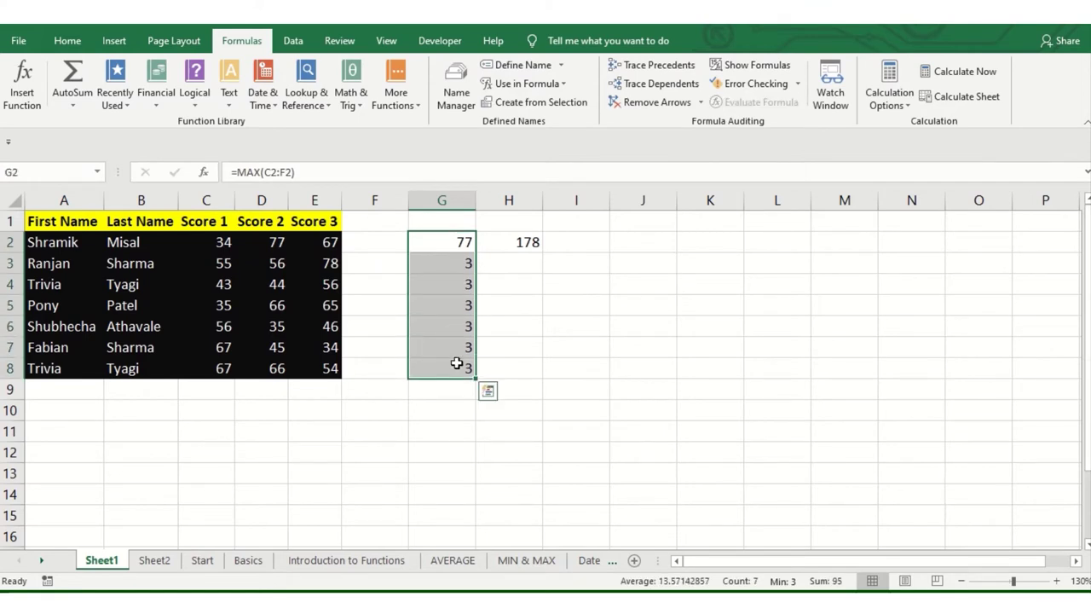
pyautogui.click(528, 242)
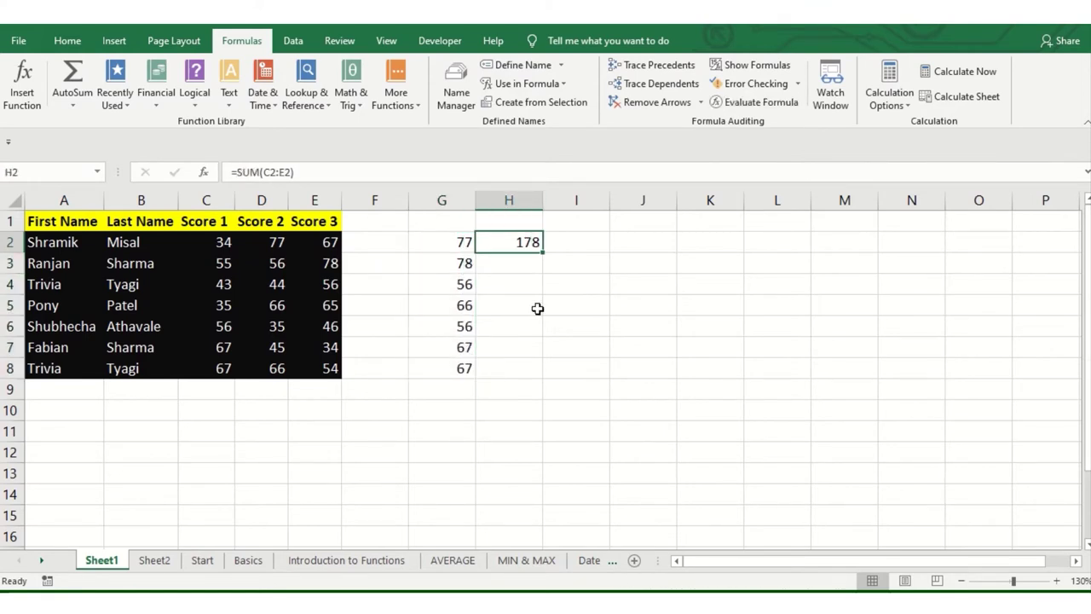
pyautogui.click(72, 105)
pyautogui.click(115, 201)
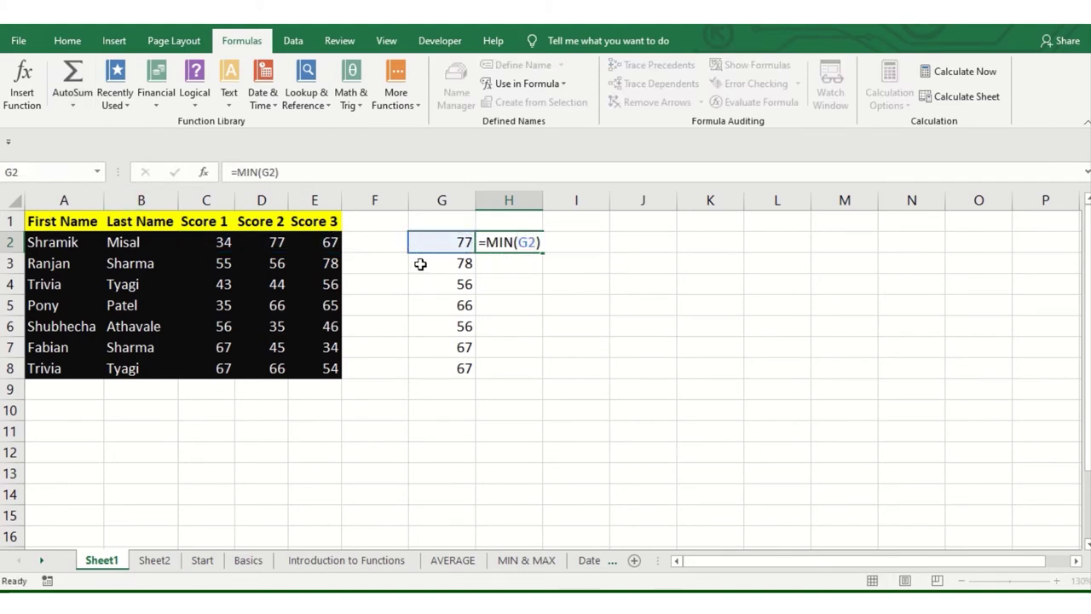
pyautogui.press('Escape')
# - Insert =MIN(C2:F2) in G2 and fill it to G8, showing lowest scores 34 to 54
pyautogui.click(428, 237)
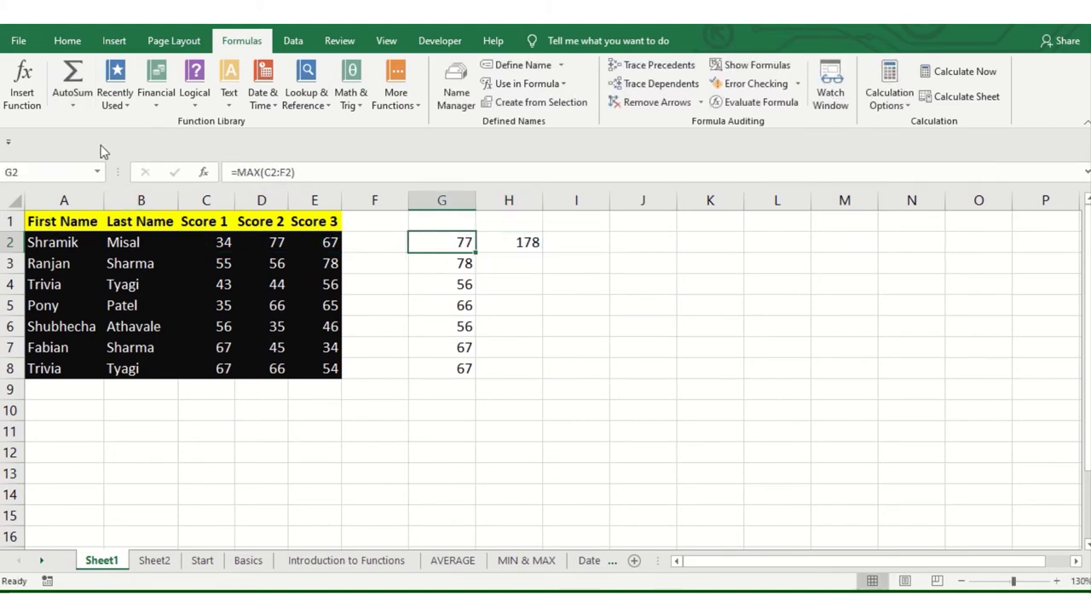
pyautogui.click(73, 105)
pyautogui.click(126, 203)
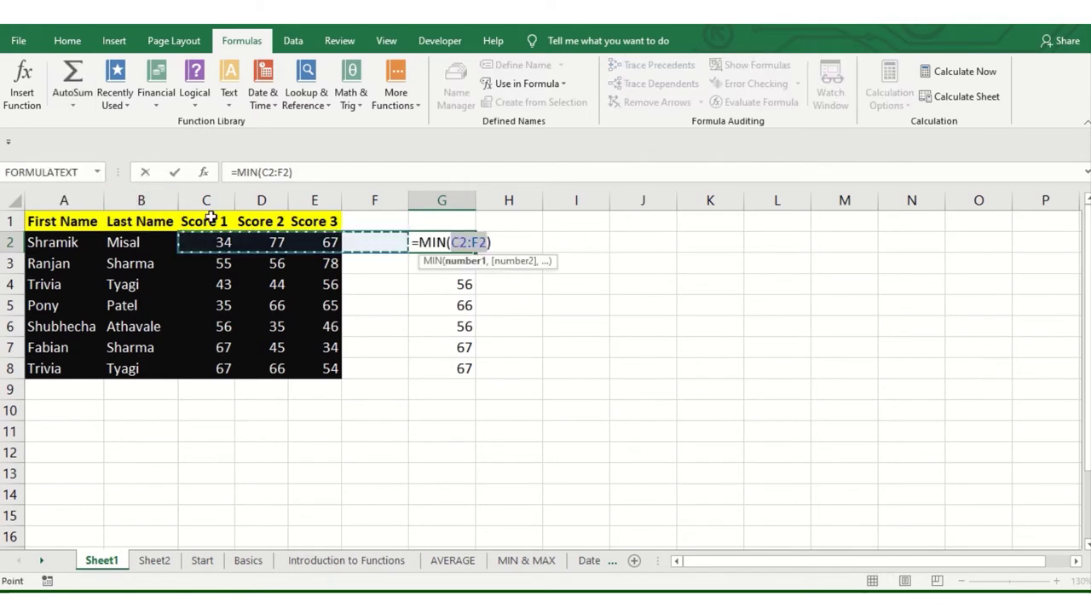
pyautogui.press('Return')
pyautogui.moveTo(463, 245); pyautogui.dragTo(456, 367)
pyautogui.hotkey('ctrl', 'd')
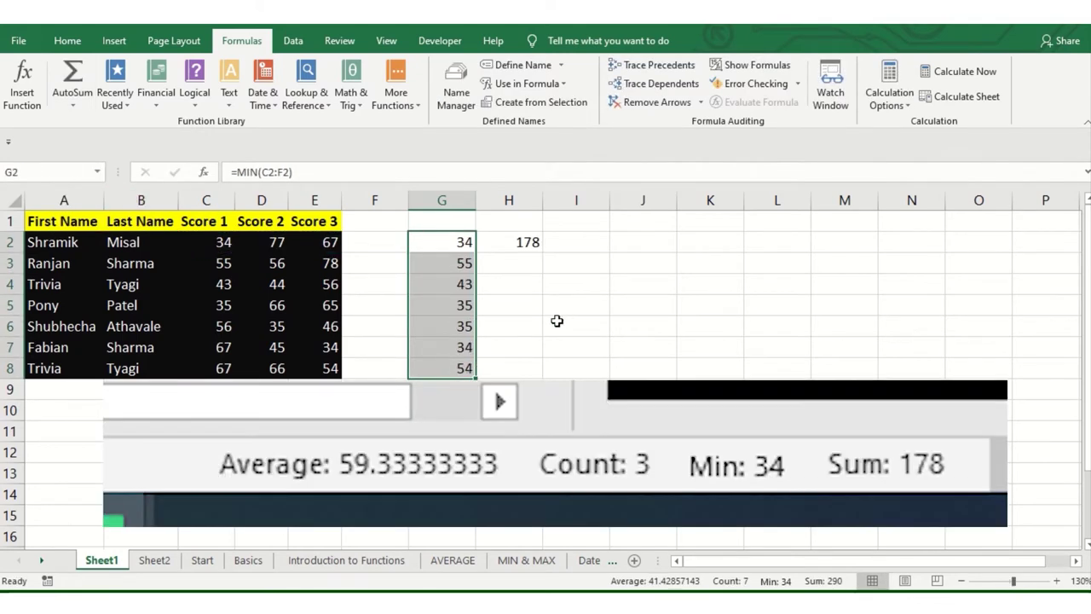
pyautogui.click(557, 320)
pyautogui.moveTo(233, 303); pyautogui.dragTo(328, 306)
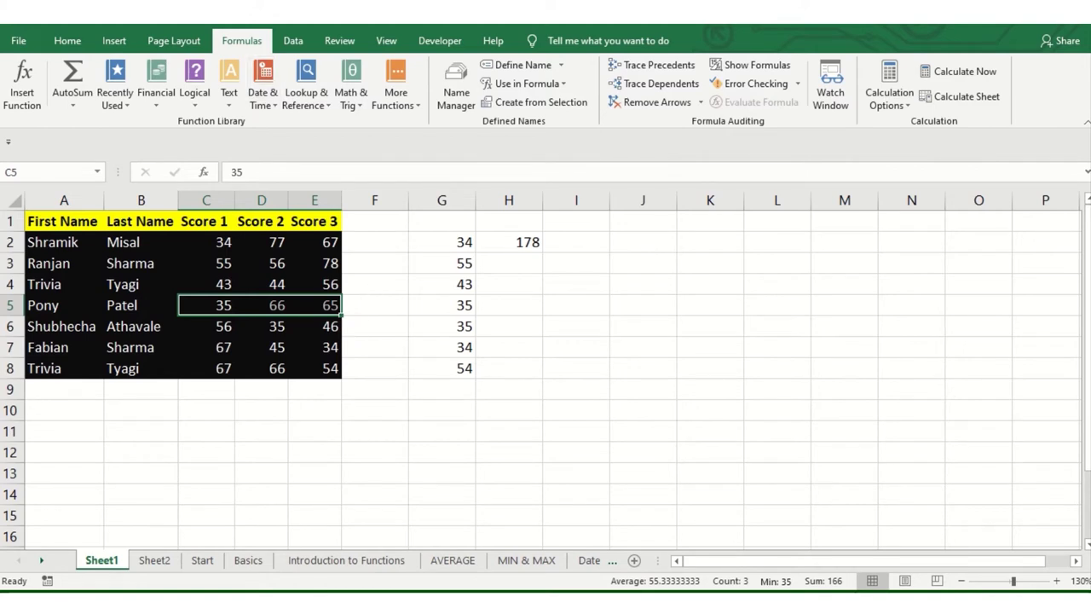
pyautogui.click(119, 109)
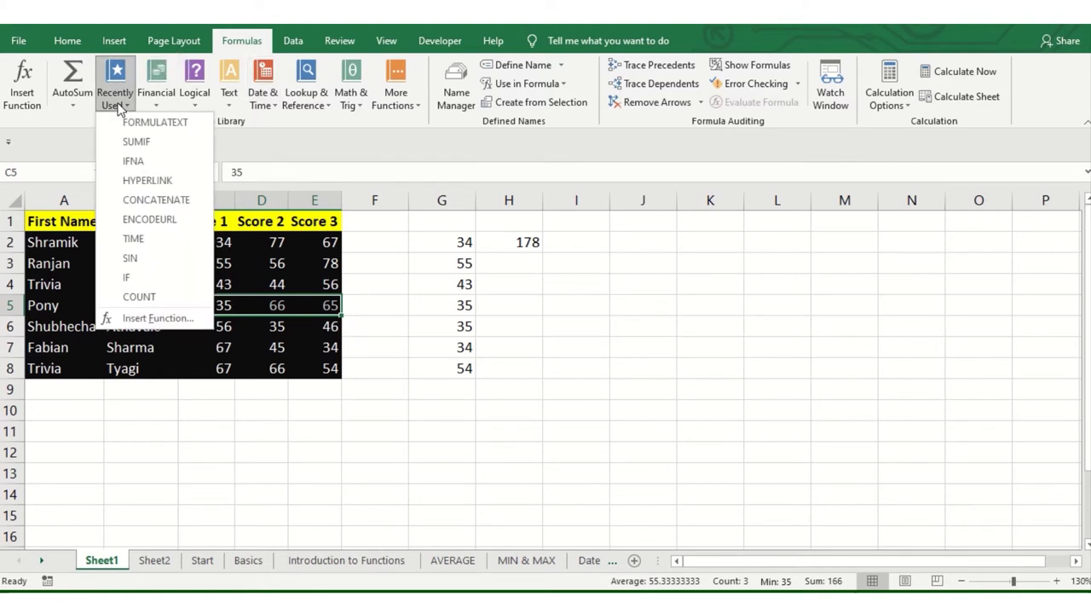
pyautogui.click(579, 328)
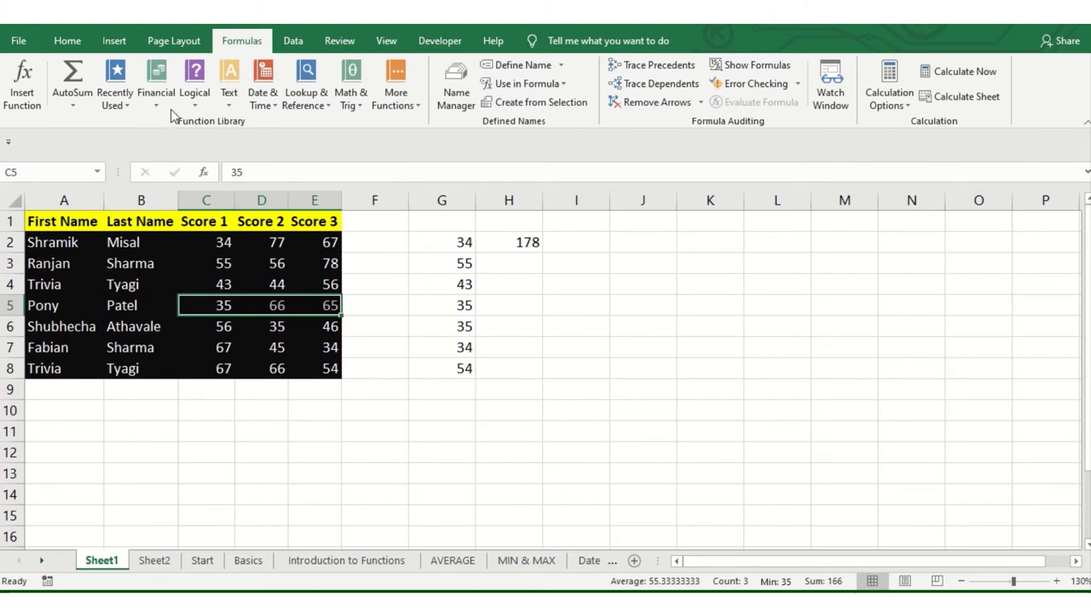
pyautogui.click(116, 93)
pyautogui.click(128, 278)
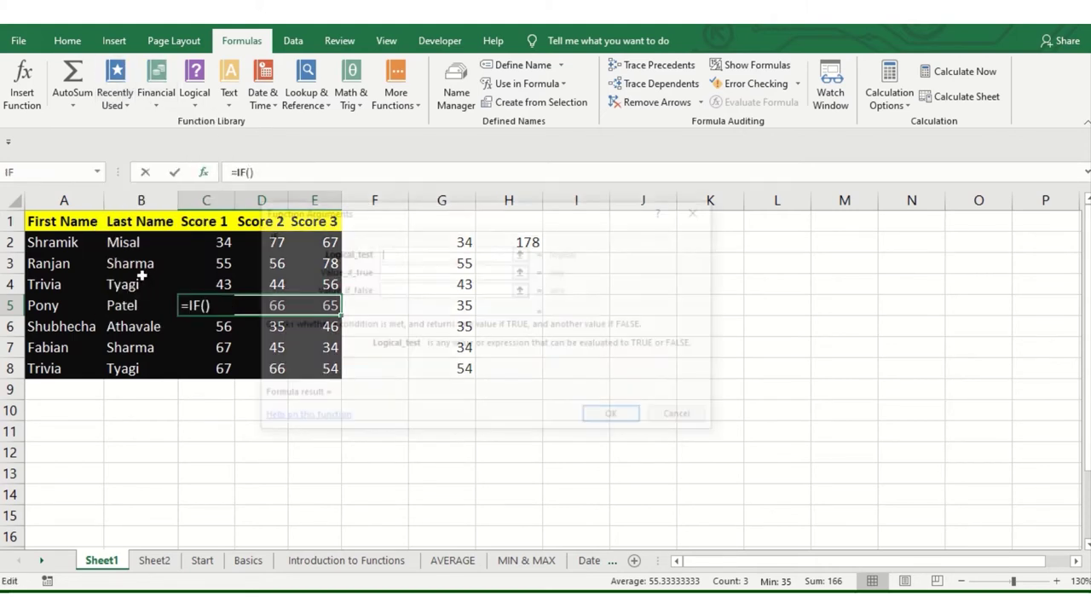
pyautogui.click(684, 418)
pyautogui.click(375, 452)
pyautogui.click(116, 98)
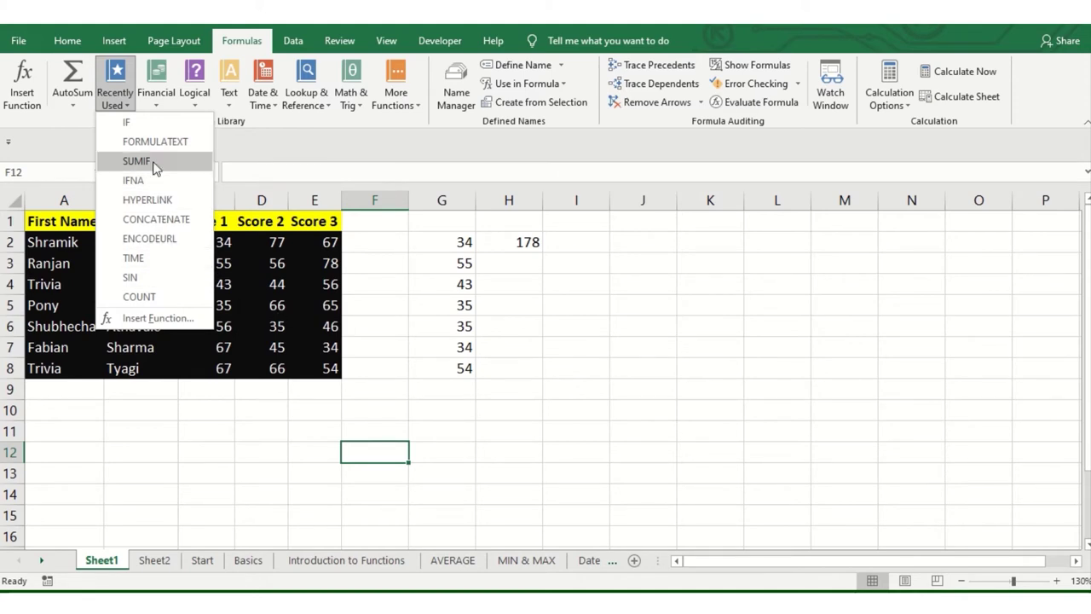
# - Clear the old results from G2:H9
pyautogui.click(358, 395)
pyautogui.moveTo(485, 244); pyautogui.dragTo(462, 385)
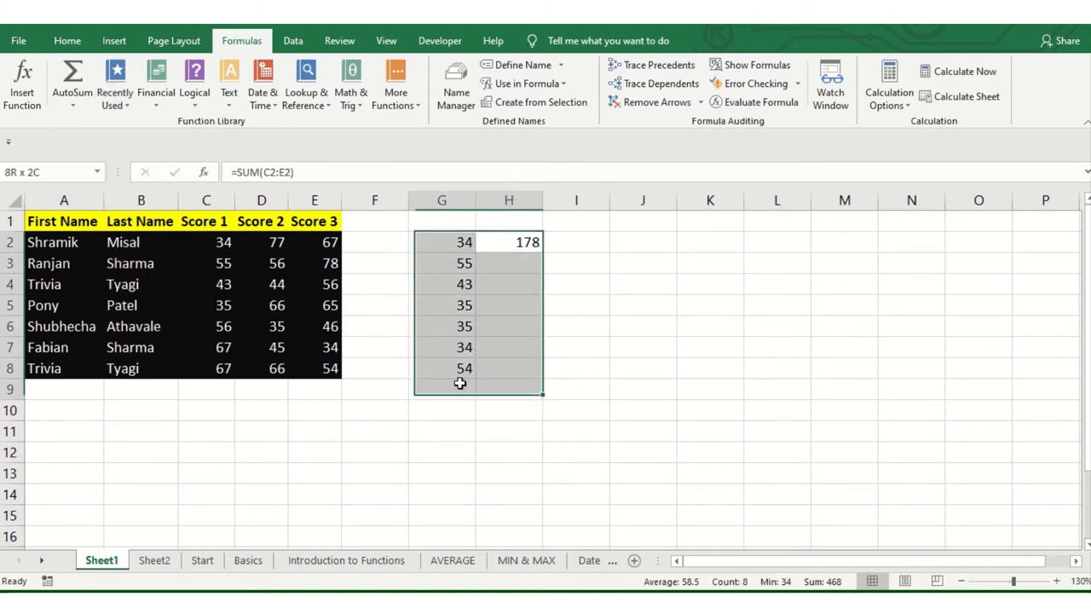
pyautogui.press('Delete')
pyautogui.click(412, 236)
pyautogui.press('Left')
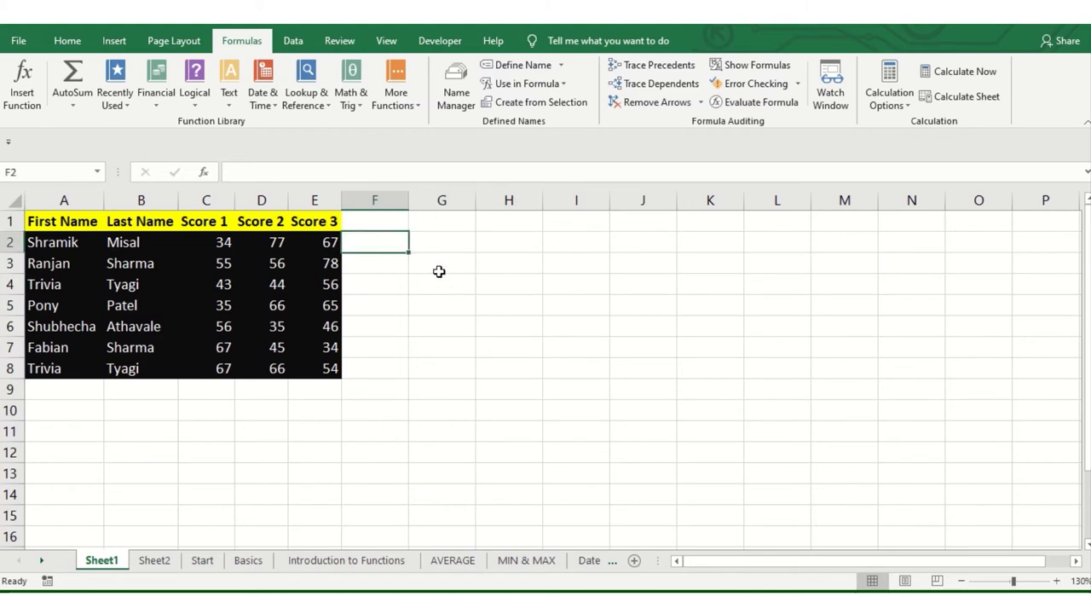
pyautogui.press('Right')
# - Enter a COUNT of C2:E2 in G2 and fill it to G8, showing 3 per student
pyautogui.click(126, 103)
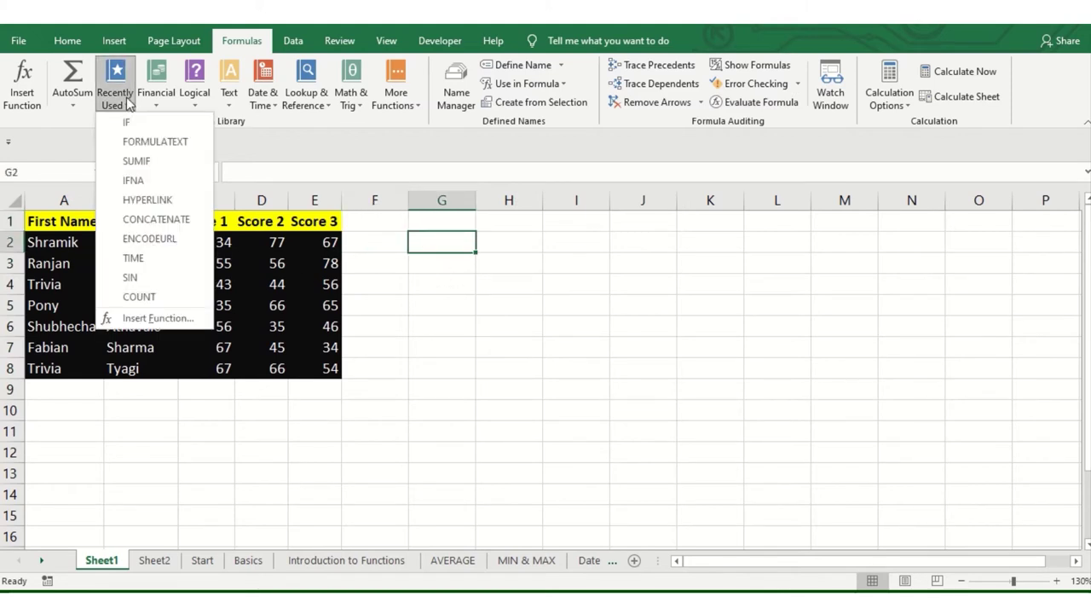
pyautogui.click(139, 297)
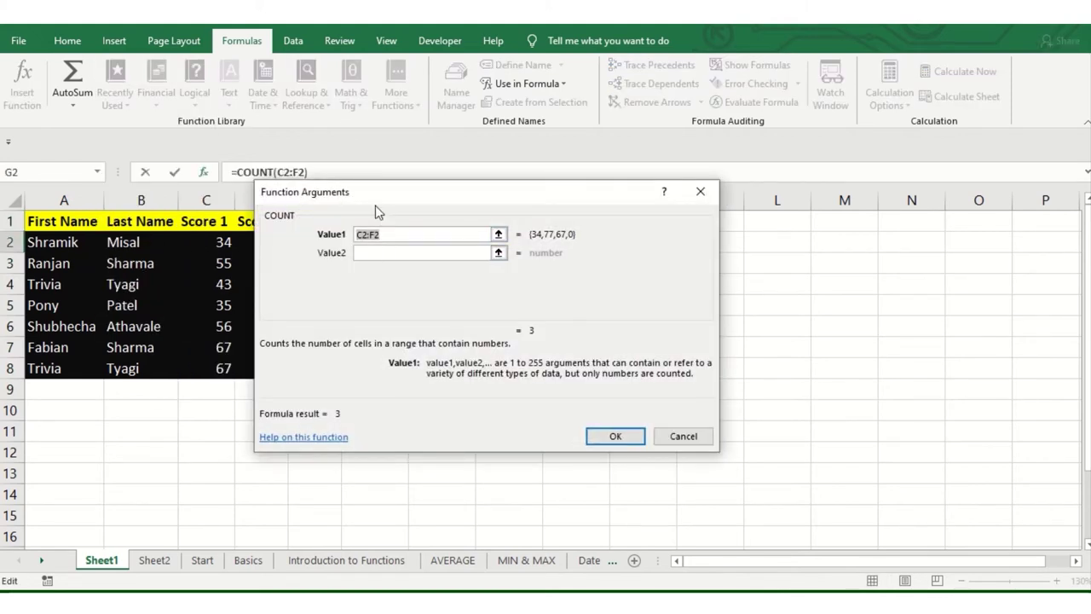
pyautogui.moveTo(366, 192); pyautogui.dragTo(437, 260)
pyautogui.moveTo(214, 247); pyautogui.dragTo(294, 245)
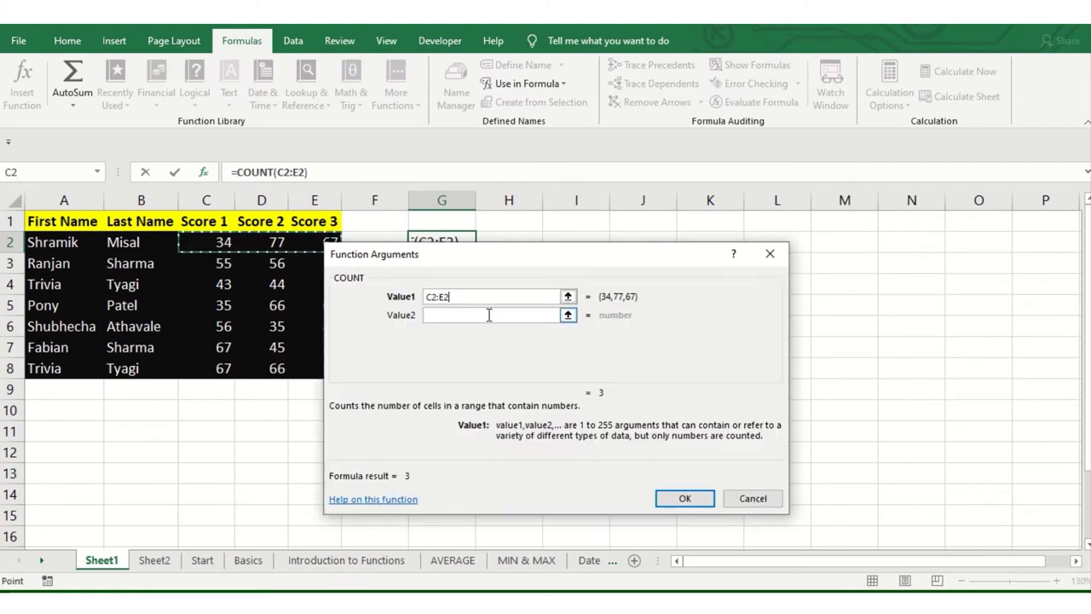
pyautogui.click(691, 498)
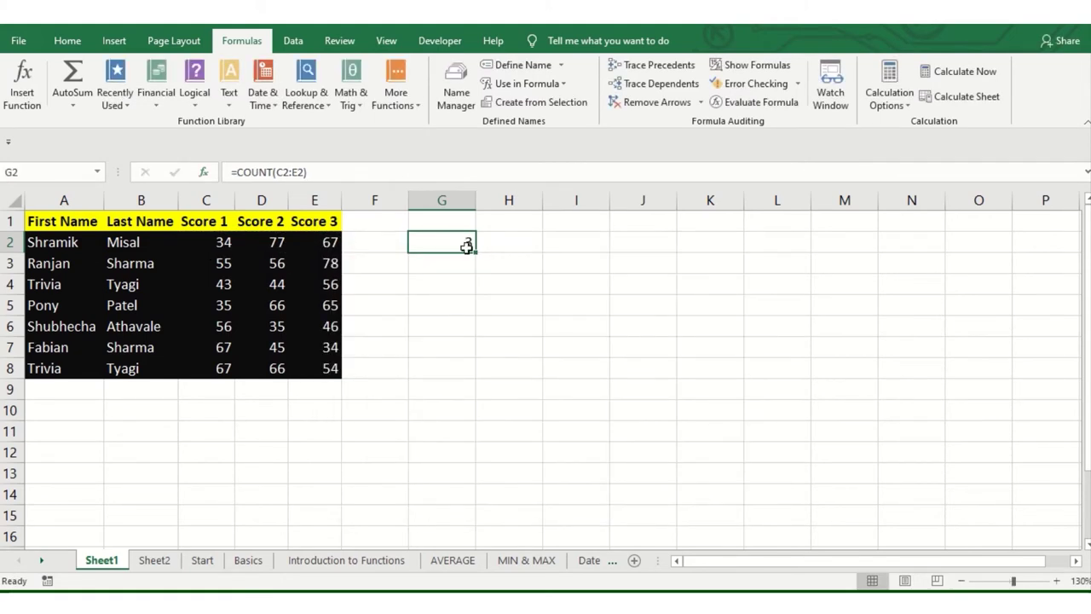
pyautogui.moveTo(446, 242); pyautogui.dragTo(446, 370)
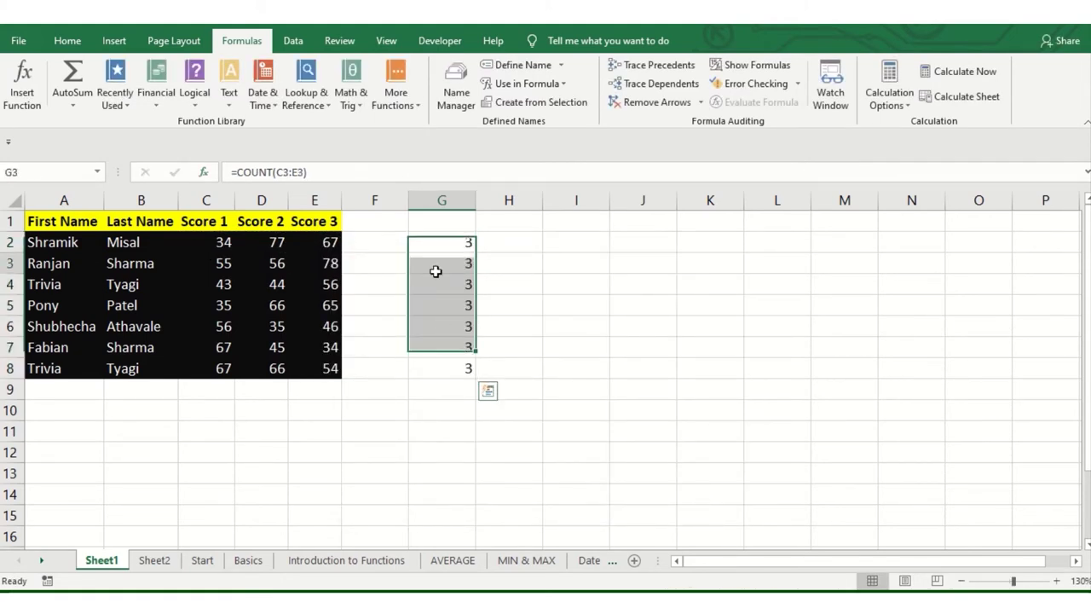
pyautogui.click(434, 269)
pyautogui.click(115, 92)
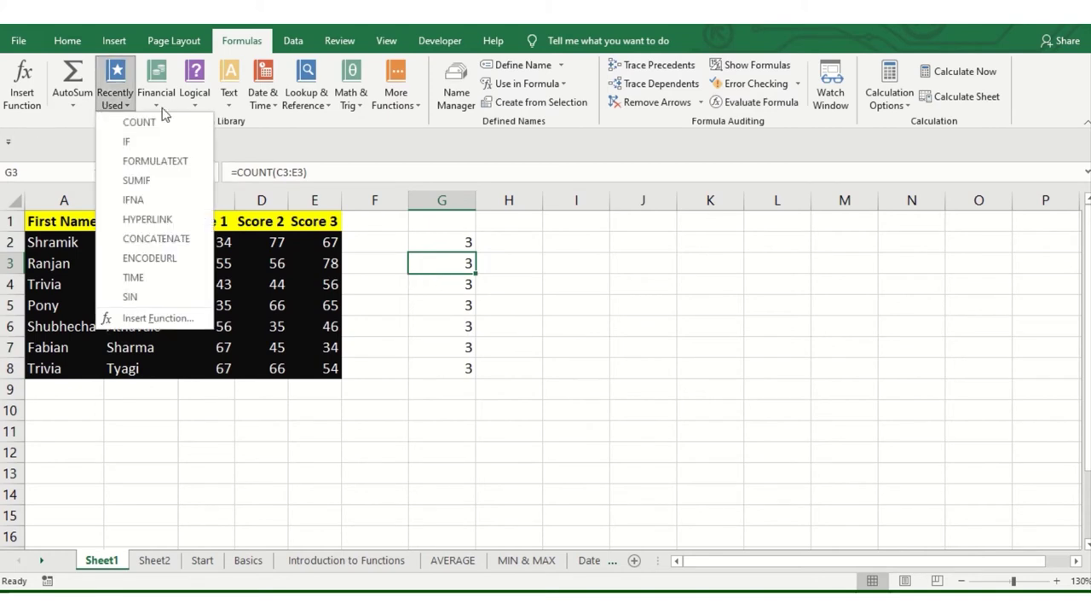
# - Add a SIN term with Number 12 to G3, fill it to G8, then delete G3:G8
pyautogui.click(140, 303)
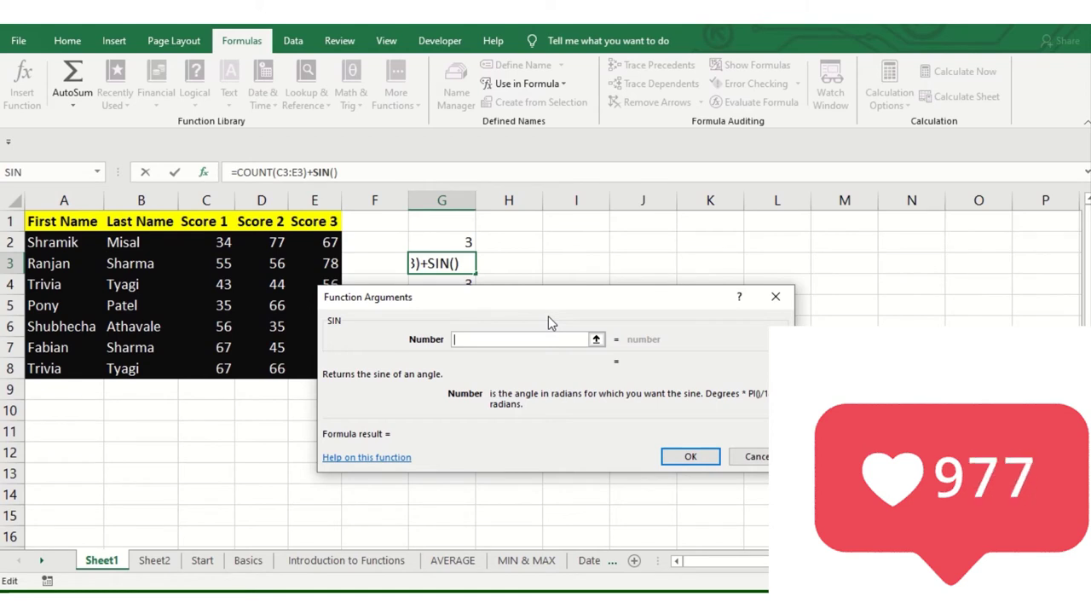
pyautogui.write('12')
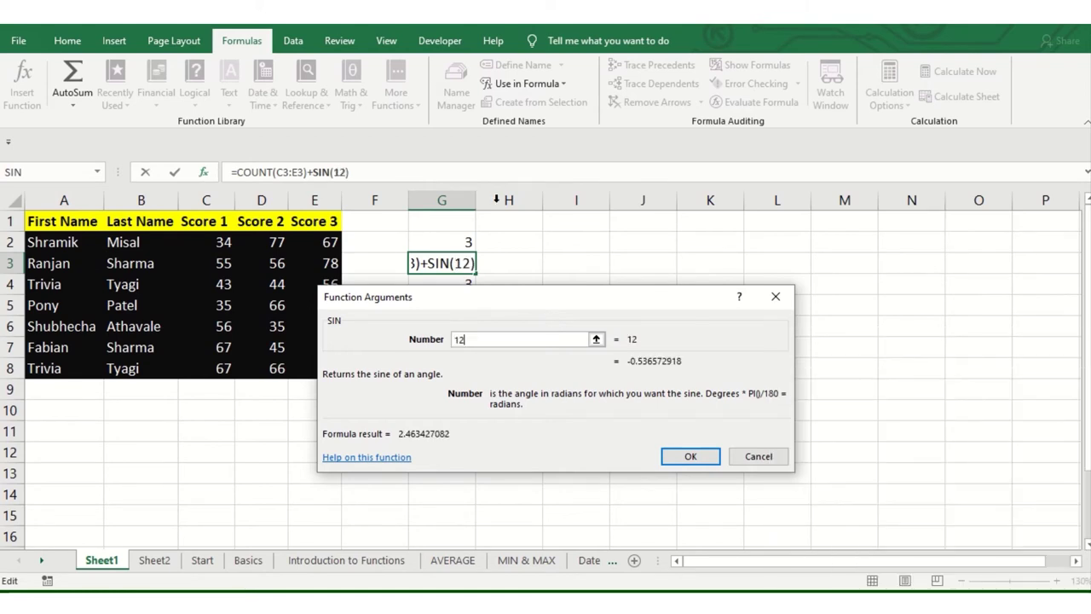
pyautogui.click(682, 458)
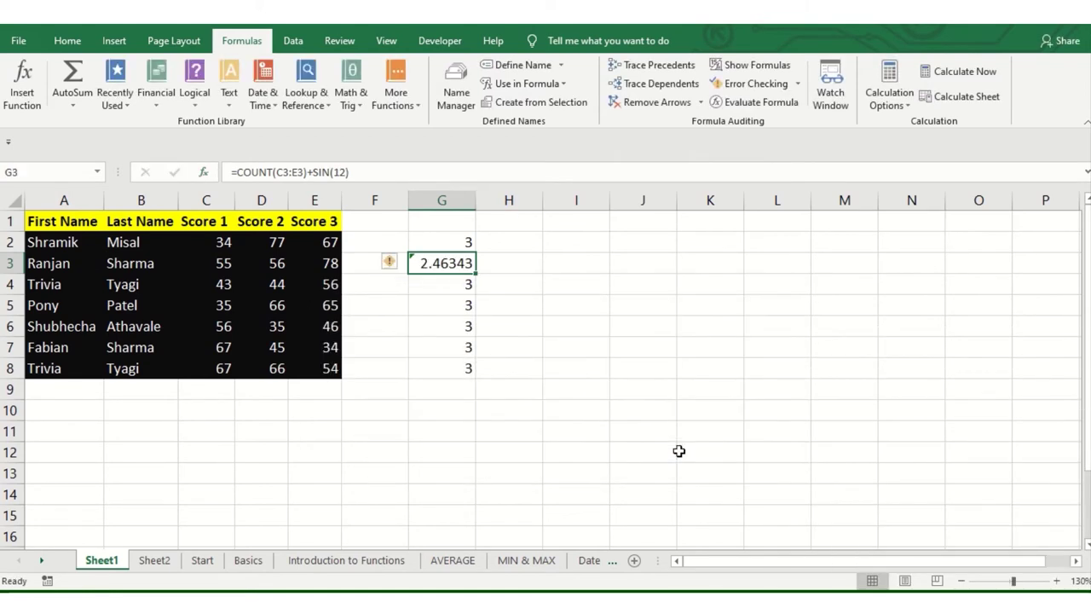
pyautogui.moveTo(475, 272); pyautogui.dragTo(471, 369)
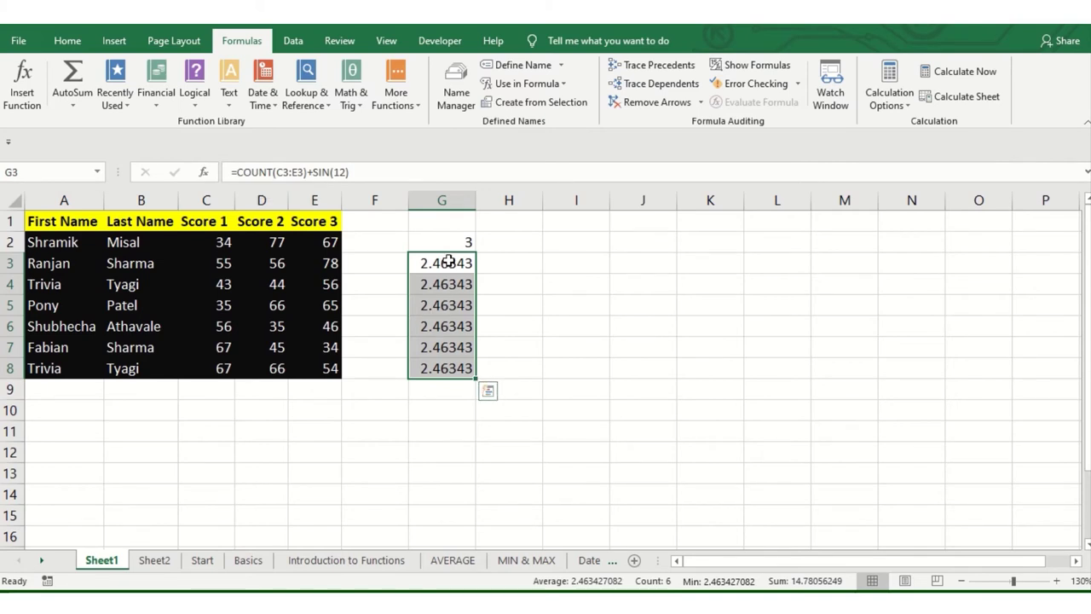
pyautogui.press('Delete')
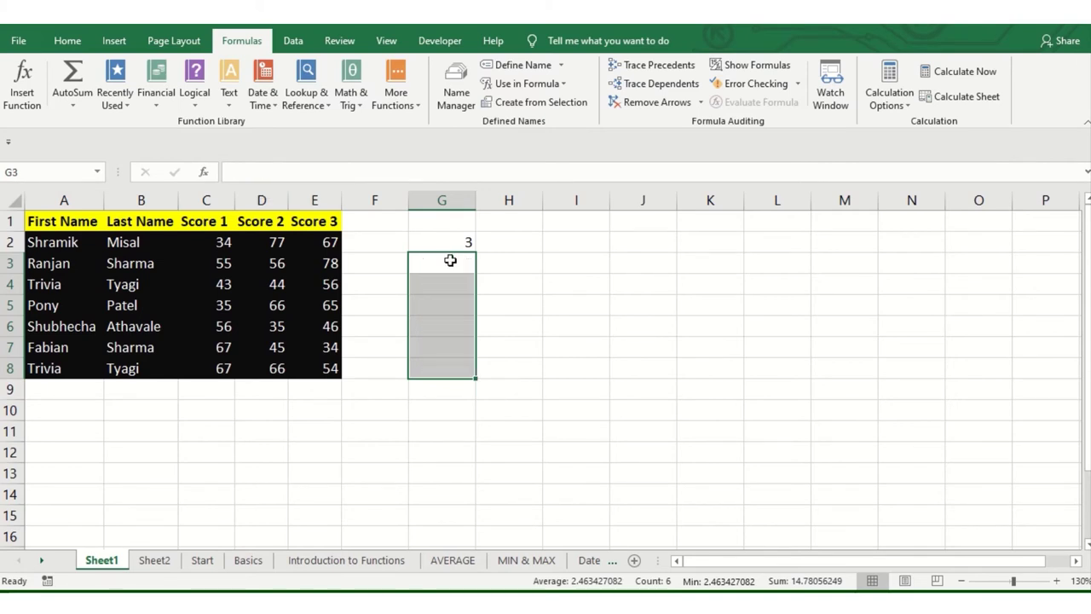
# - Open the Recently Used function list in the Function Library group
pyautogui.click(115, 101)
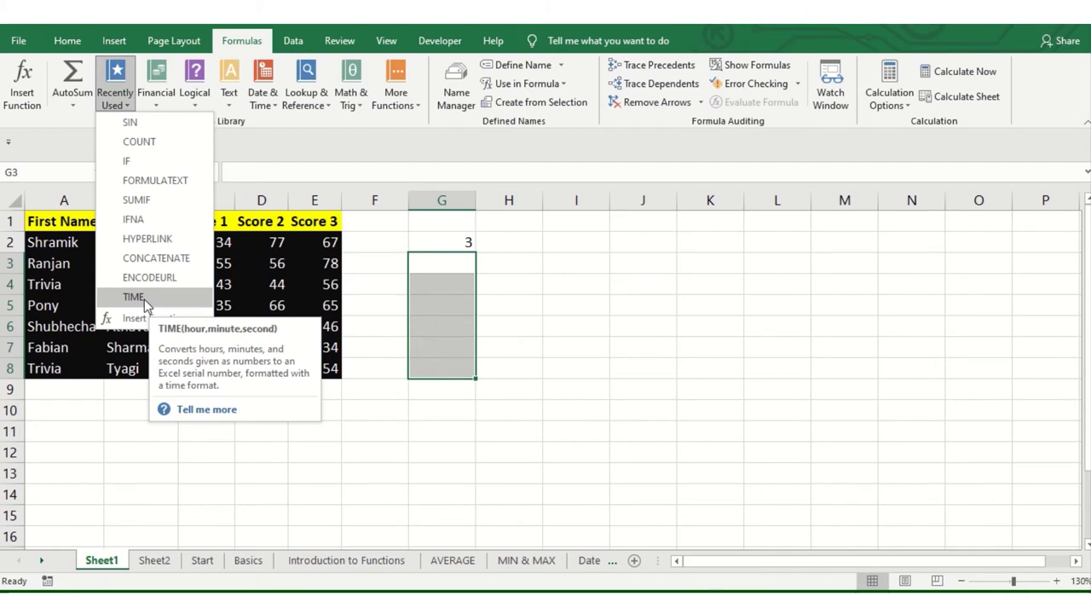
# - Enter =ENCODEURL("youtube.com/discovertalent143") in G3 and check the encoded result
pyautogui.click(153, 277)
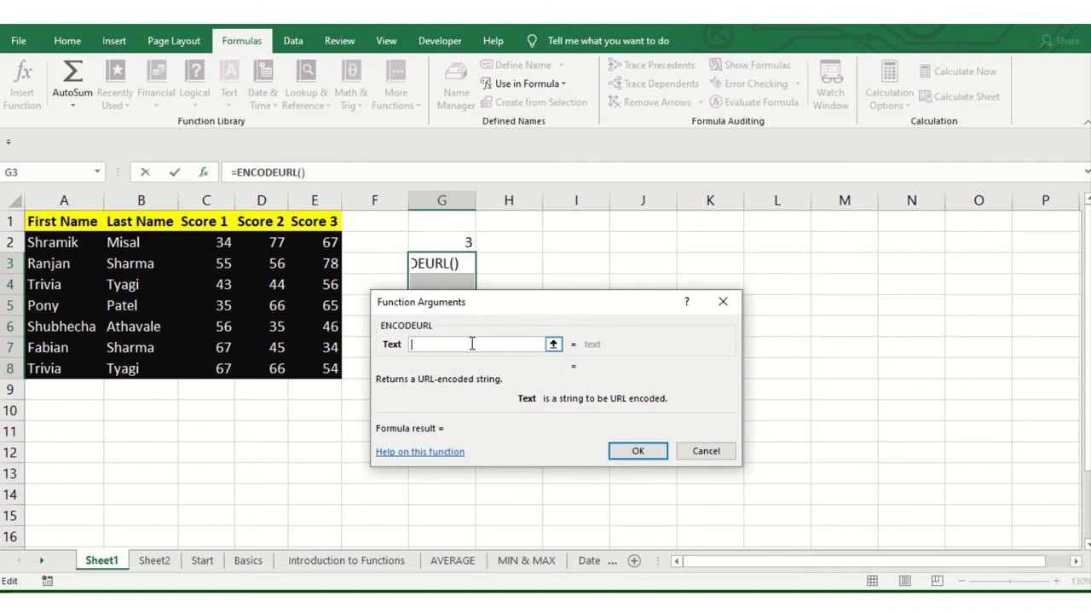
pyautogui.write('y')
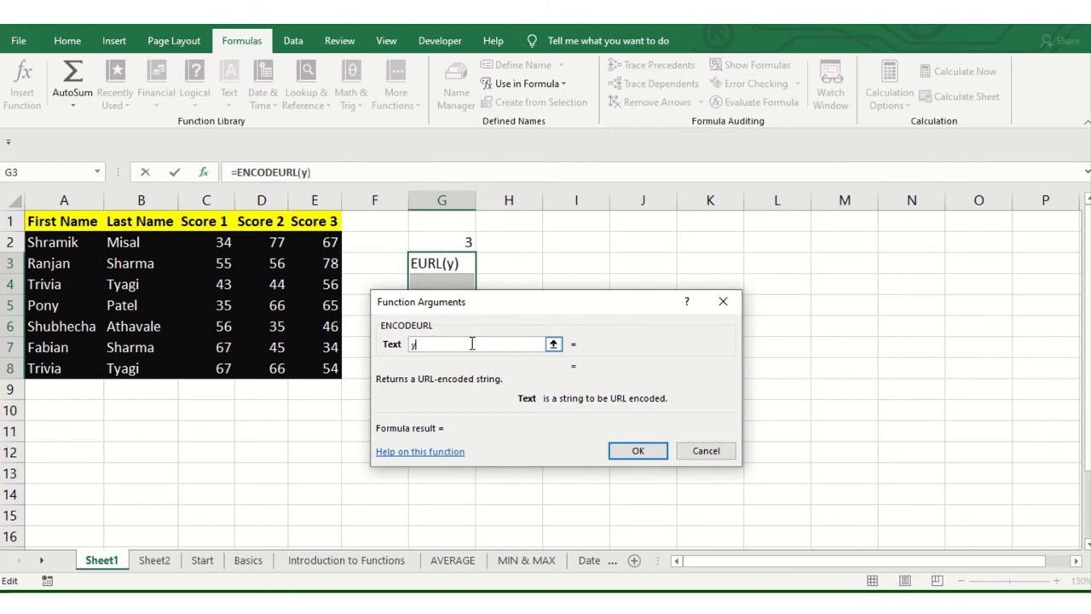
pyautogui.write('outube.com/')
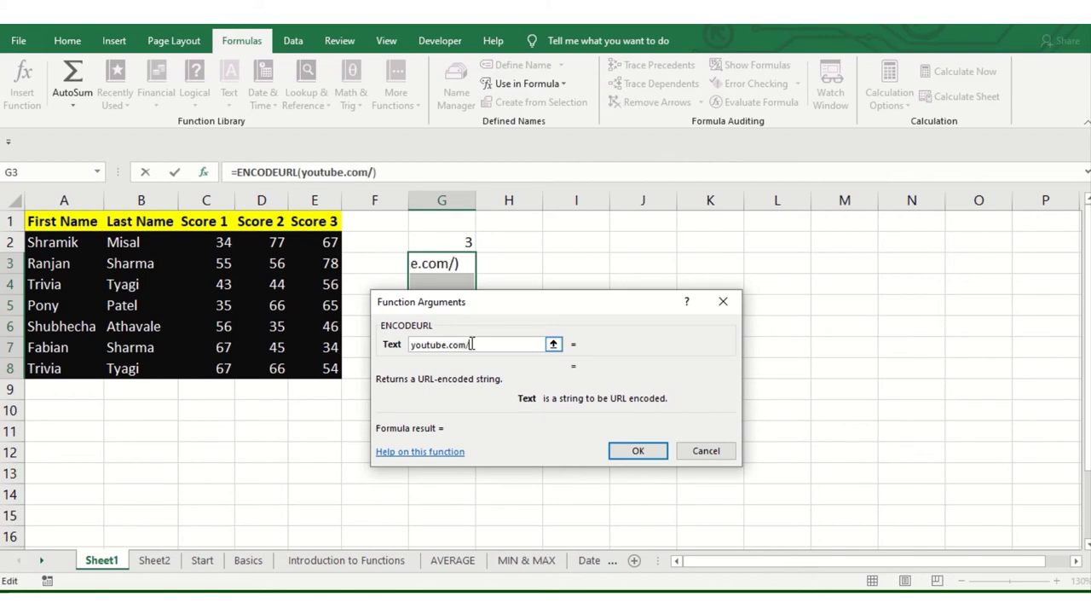
pyautogui.write('discover')
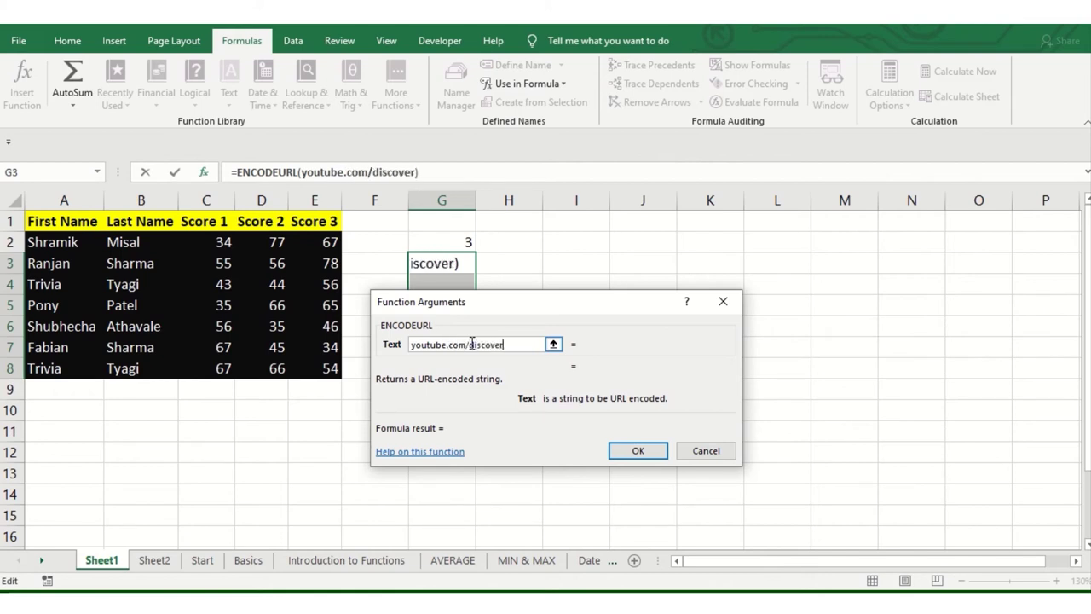
pyautogui.write('talent14')
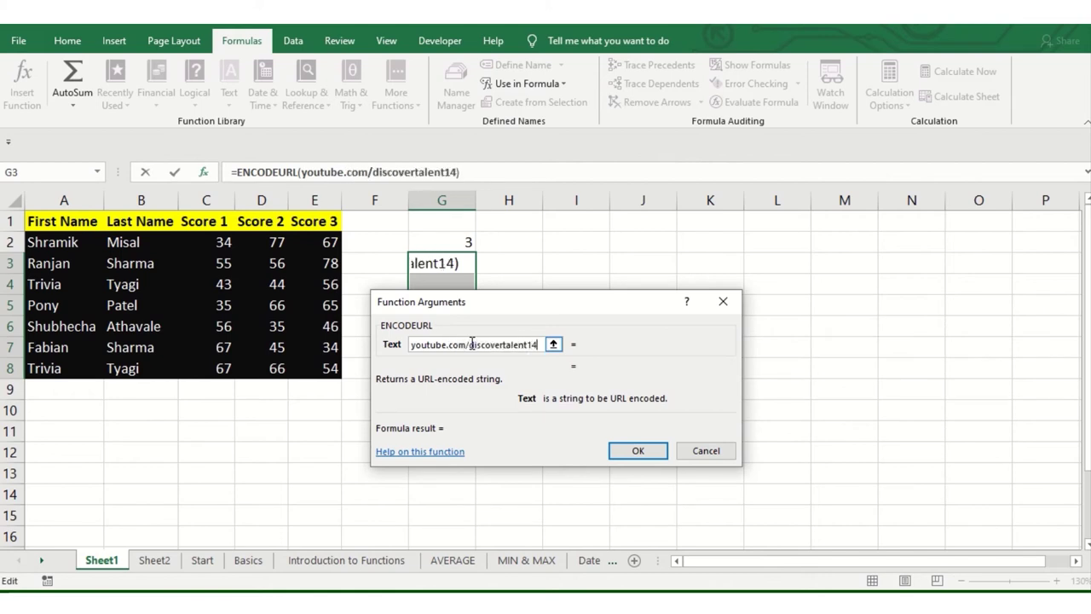
pyautogui.write('3')
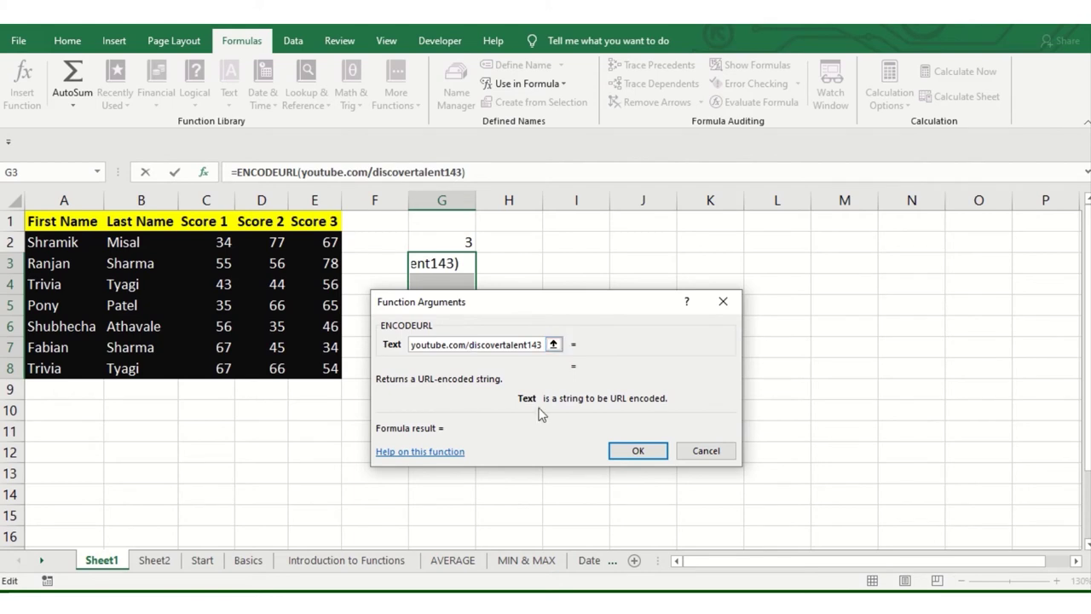
pyautogui.click(658, 454)
pyautogui.click(467, 289)
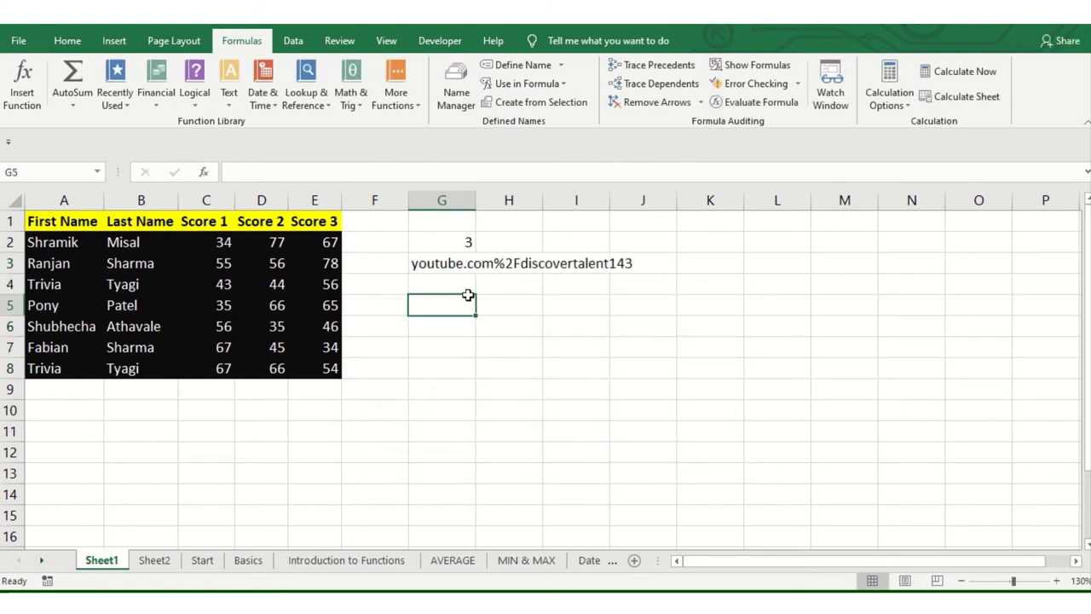
pyautogui.click(446, 264)
# - Autofit column G and fill the ENCODEURL formula from G3 down to G8
pyautogui.doubleClick(469, 200)
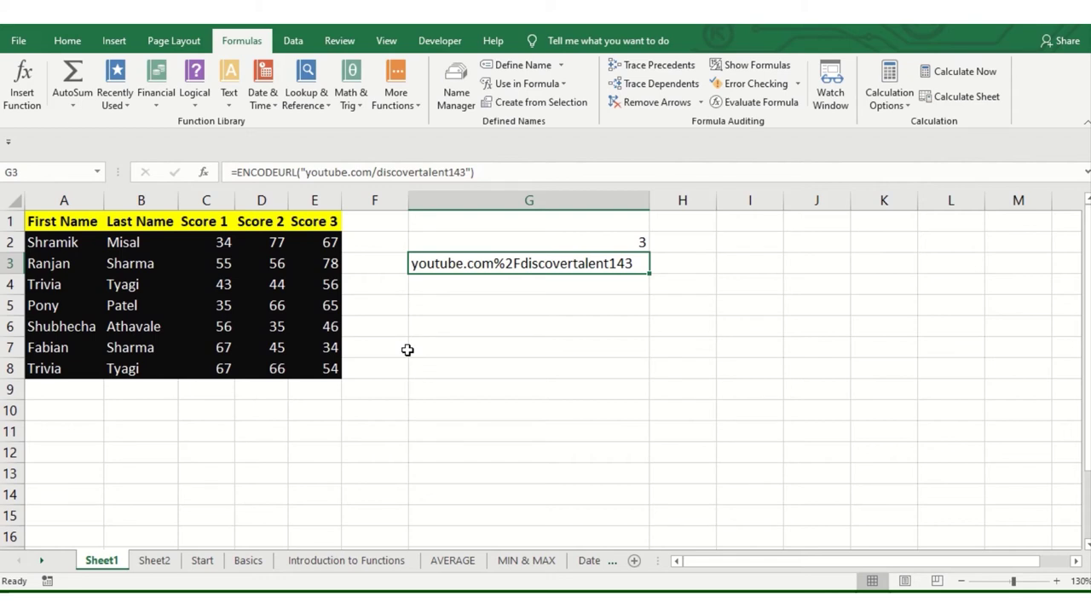
pyautogui.keyDown('shift'); pyautogui.click(470, 367); pyautogui.keyUp('shift')
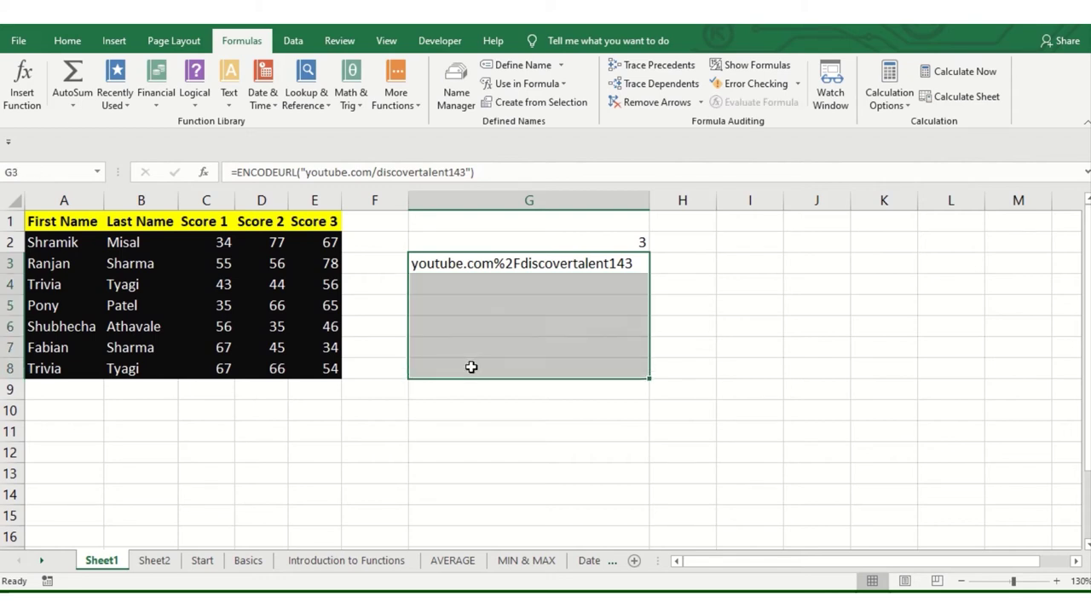
pyautogui.hotkey('ctrl', 'd')
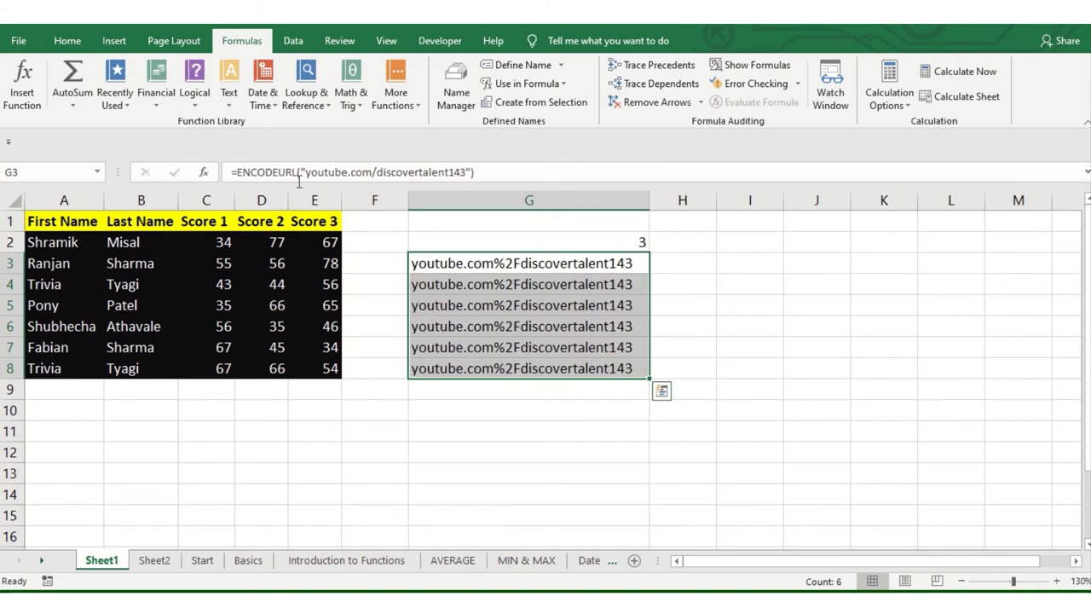
pyautogui.moveTo(305, 172); pyautogui.dragTo(469, 180)
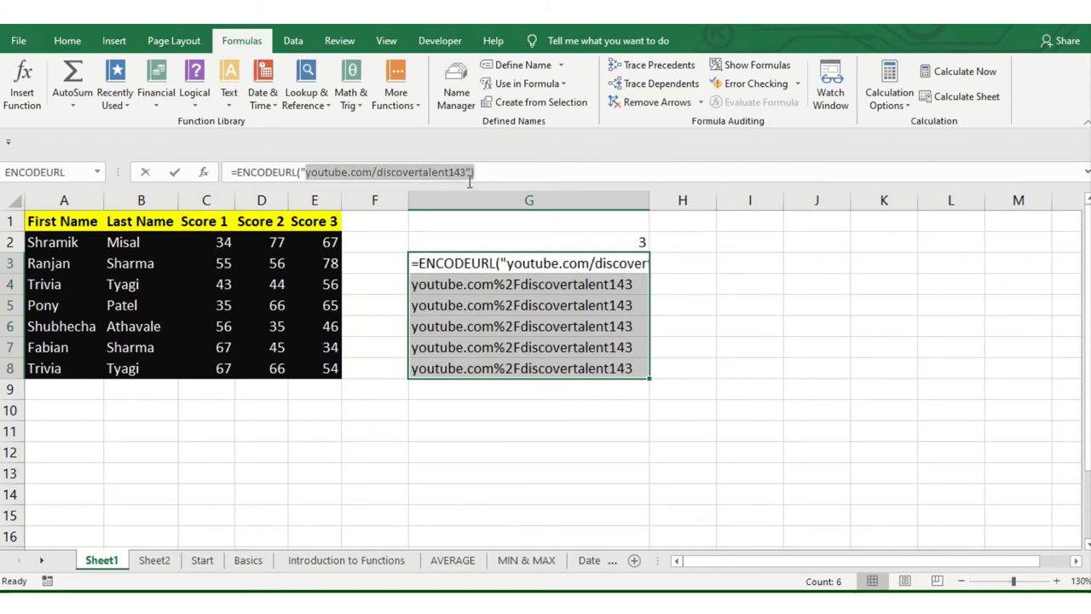
pyautogui.press('Escape')
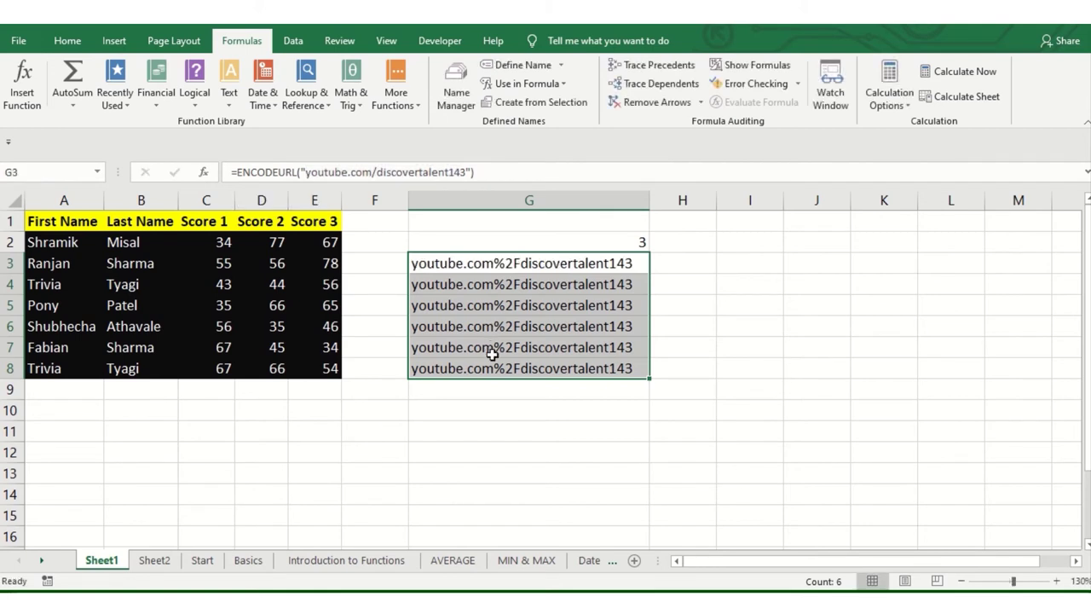
pyautogui.click(492, 356)
pyautogui.click(125, 100)
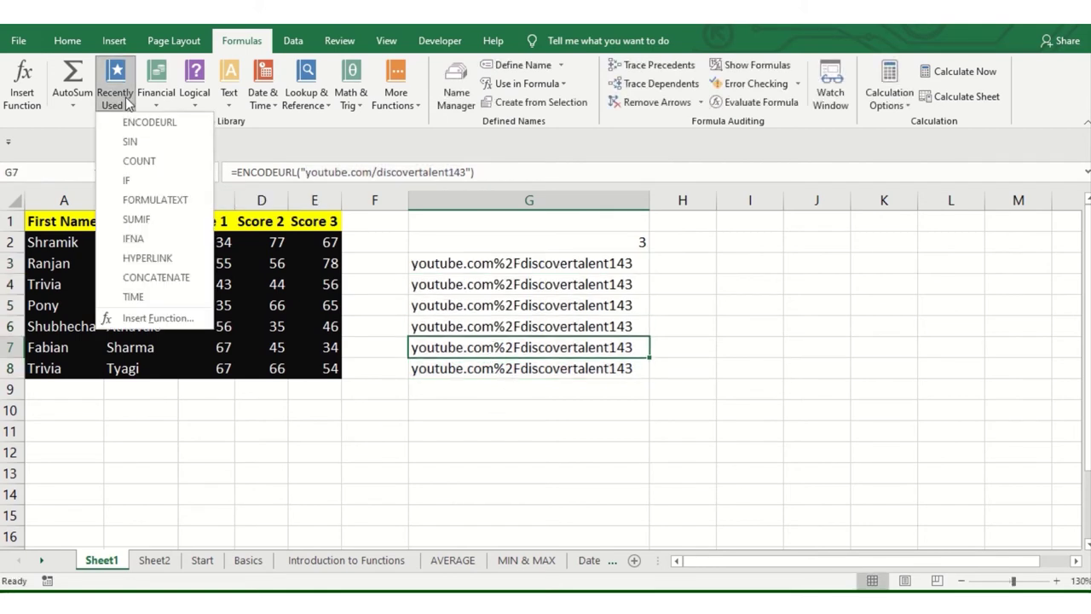
pyautogui.click(167, 401)
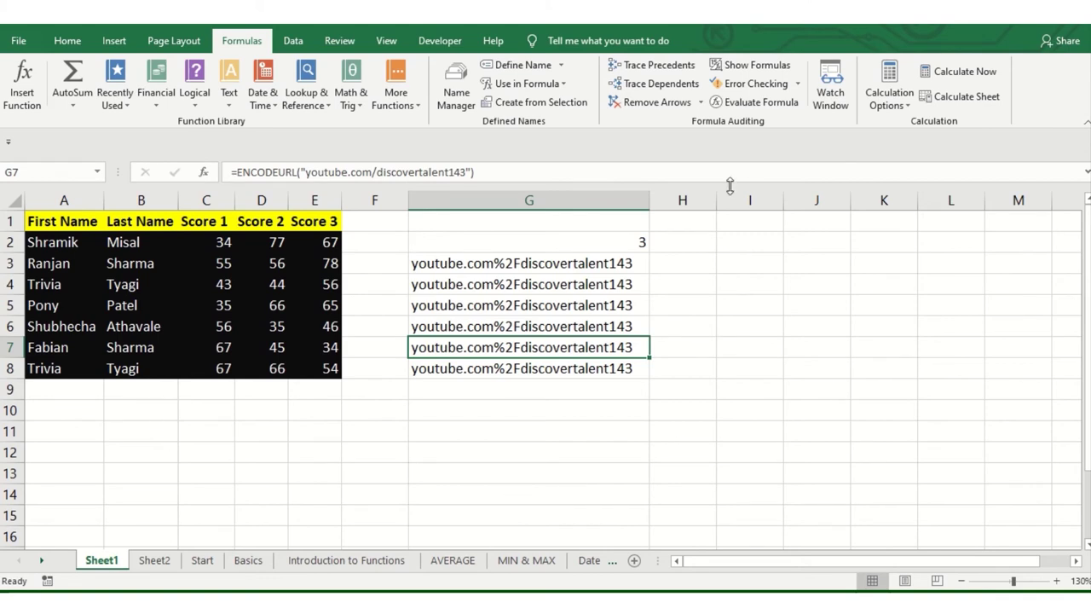
# - Look over the first student's name cells and the First Name and Last Name columns
pyautogui.click(695, 266)
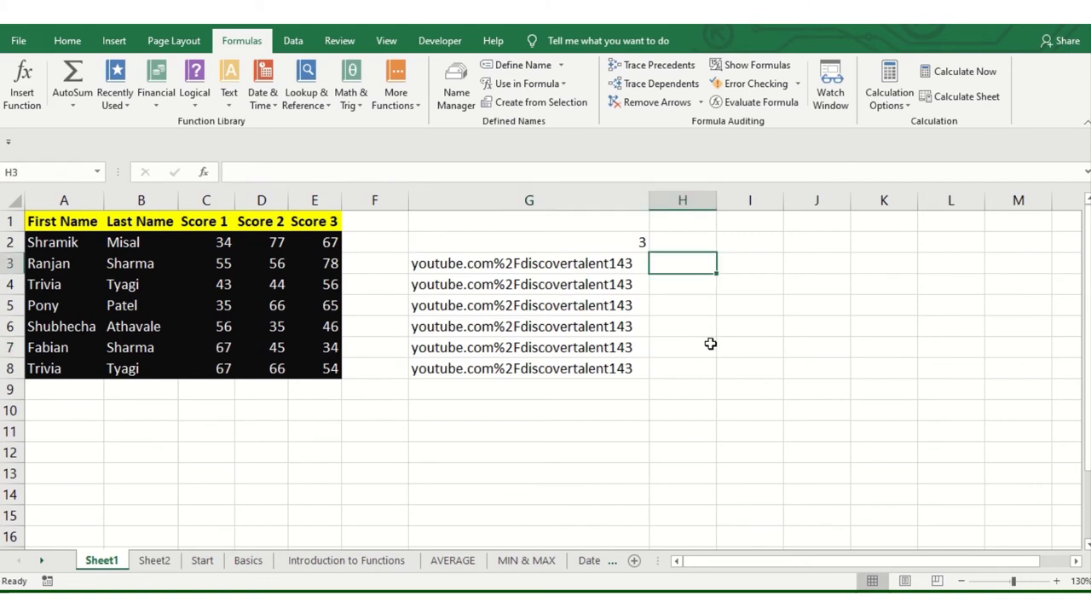
pyautogui.click(64, 227)
pyautogui.click(37, 244)
pyautogui.click(124, 249)
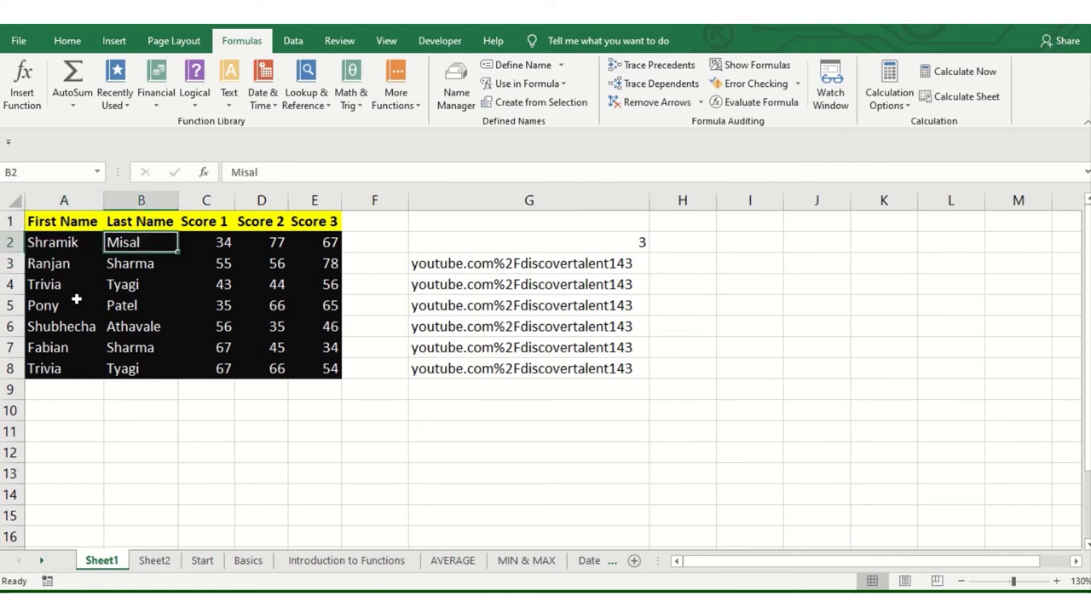
pyautogui.click(63, 218)
pyautogui.click(117, 221)
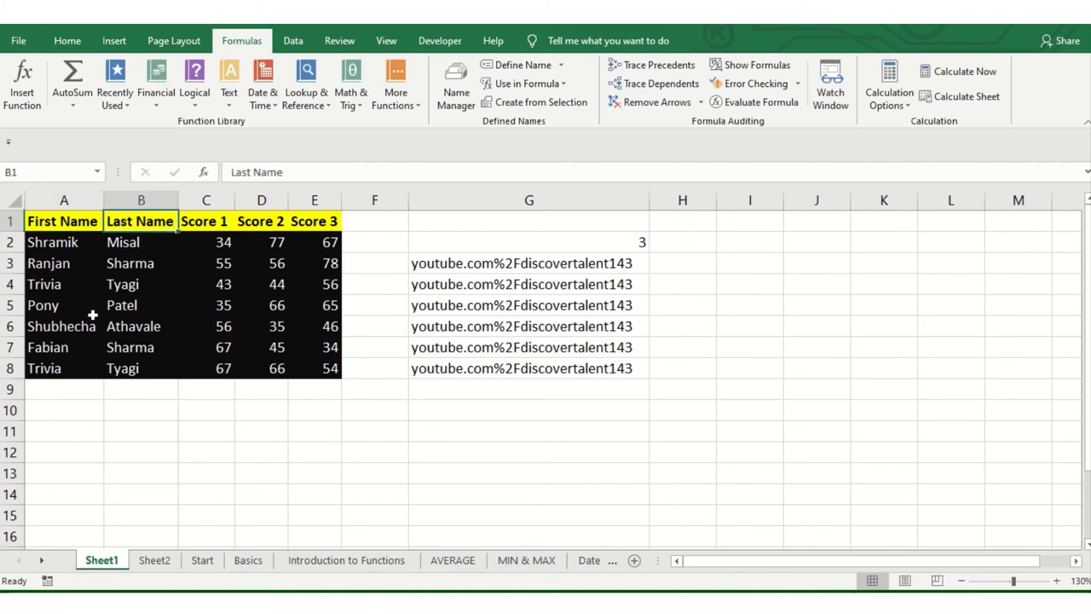
pyautogui.moveTo(52, 247); pyautogui.dragTo(128, 243)
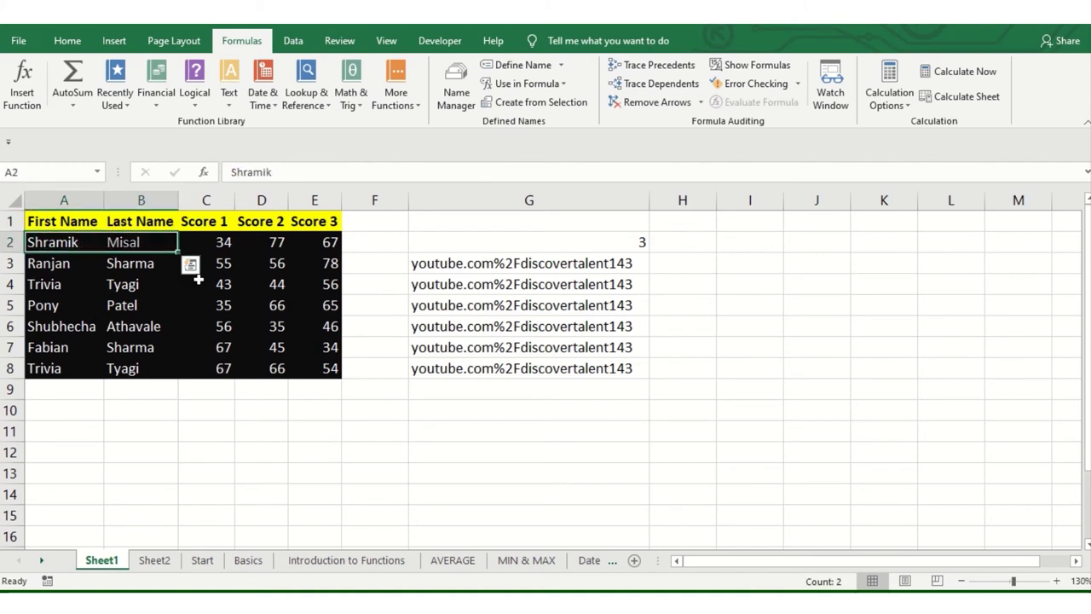
pyautogui.click(66, 200)
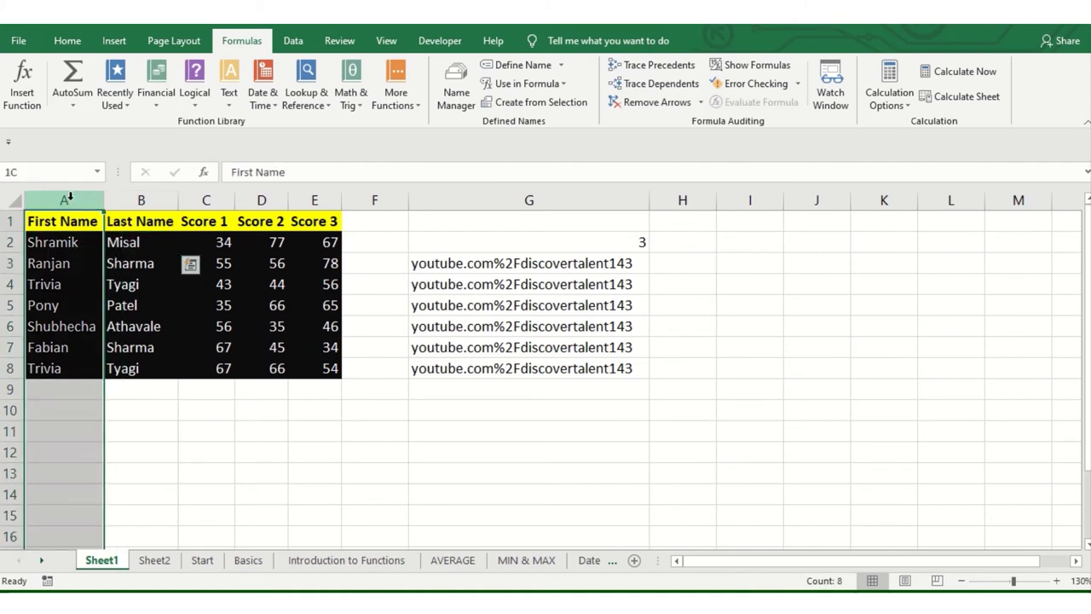
pyautogui.click(138, 198)
pyautogui.click(96, 199)
pyautogui.click(119, 199)
pyautogui.click(78, 199)
# - Enter =CONCATENATE(A2," ",B2) in I3 to join the first and last name
pyautogui.moveTo(727, 248); pyautogui.dragTo(749, 263)
pyautogui.click(750, 264)
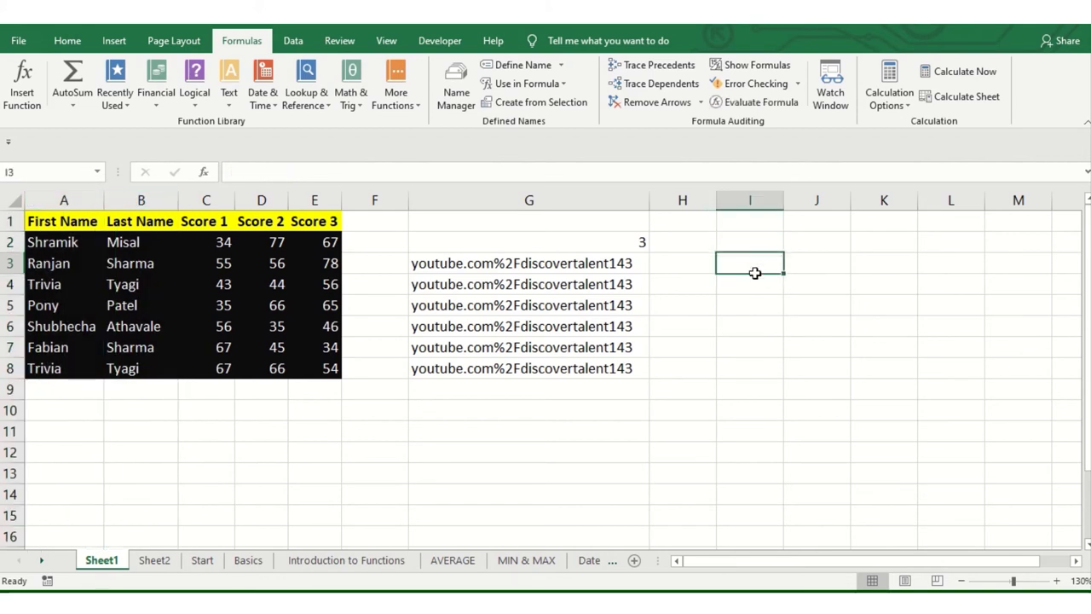
pyautogui.write('=con')
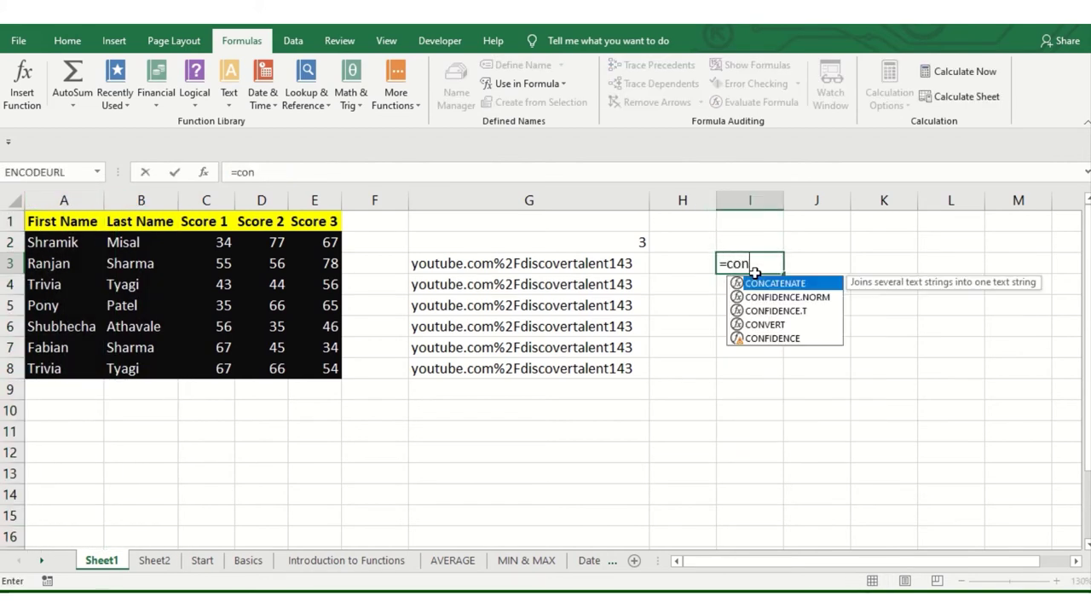
pyautogui.write('a')
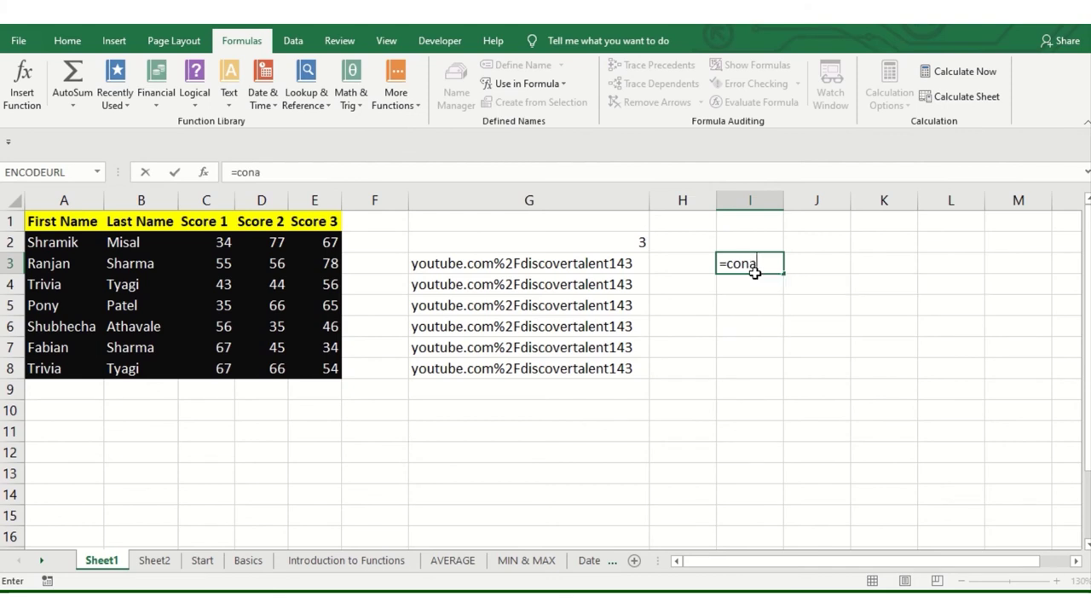
pyautogui.press('BackSpace')
pyautogui.press('BackSpace')
pyautogui.press('BackSpace')
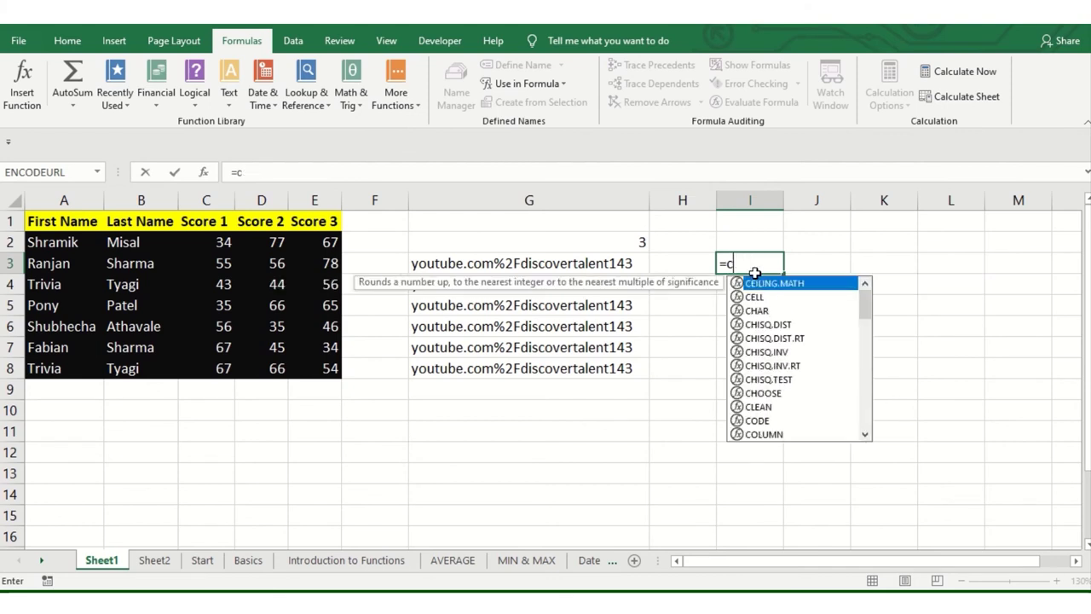
pyautogui.press('BackSpace')
pyautogui.write('Con')
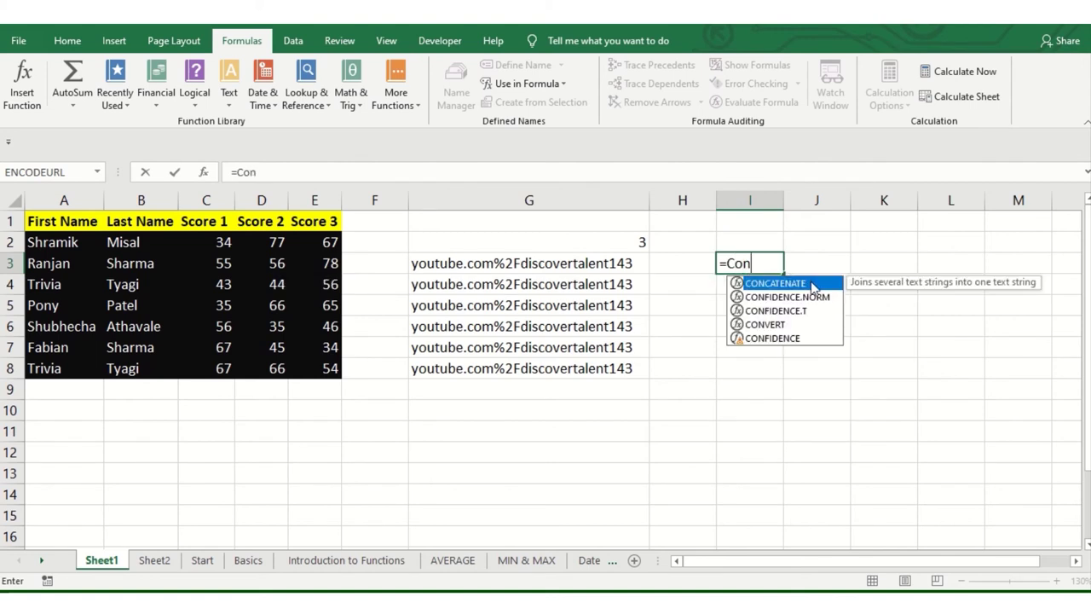
pyautogui.doubleClick(815, 284)
pyautogui.click(75, 244)
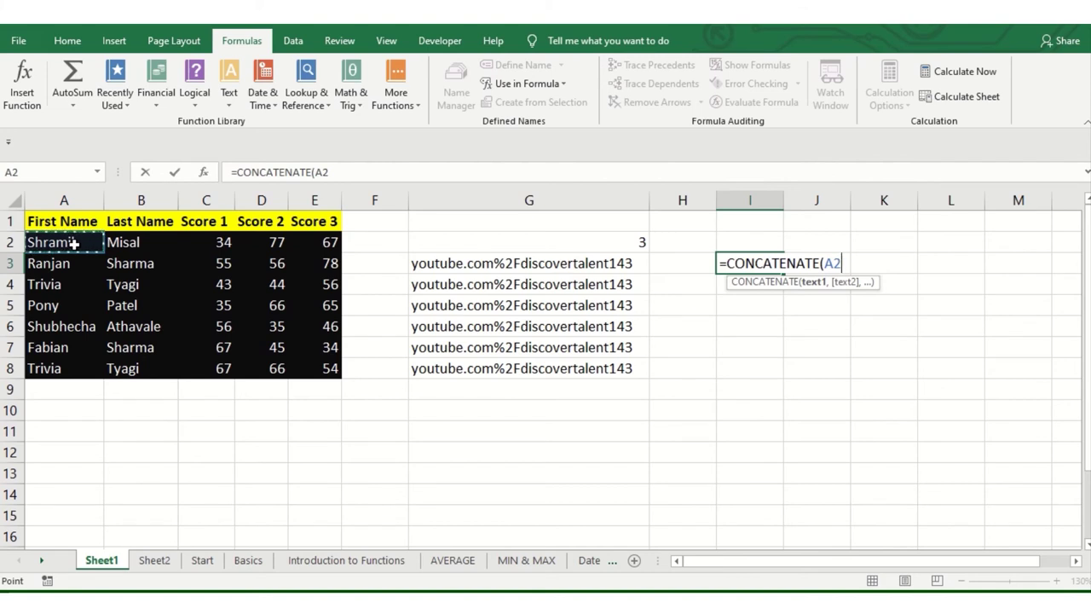
pyautogui.write(',')
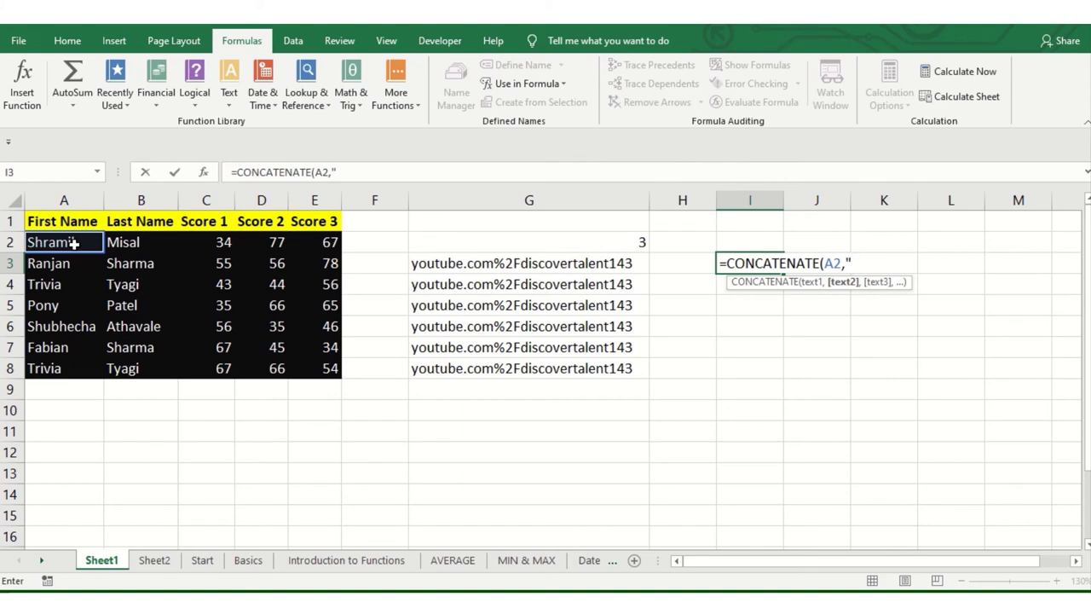
pyautogui.write(',')
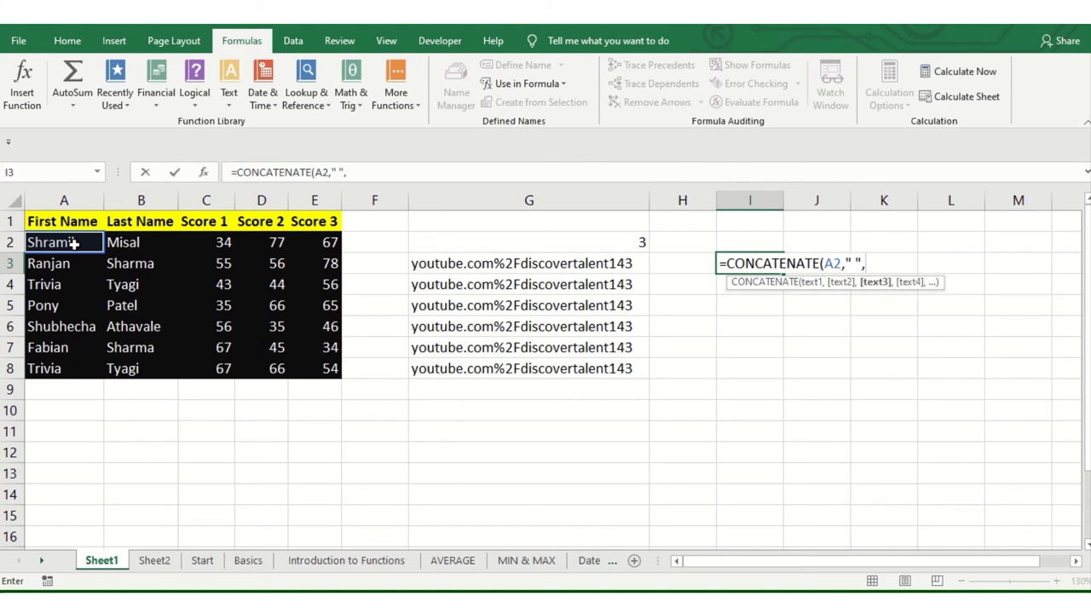
pyautogui.click(129, 248)
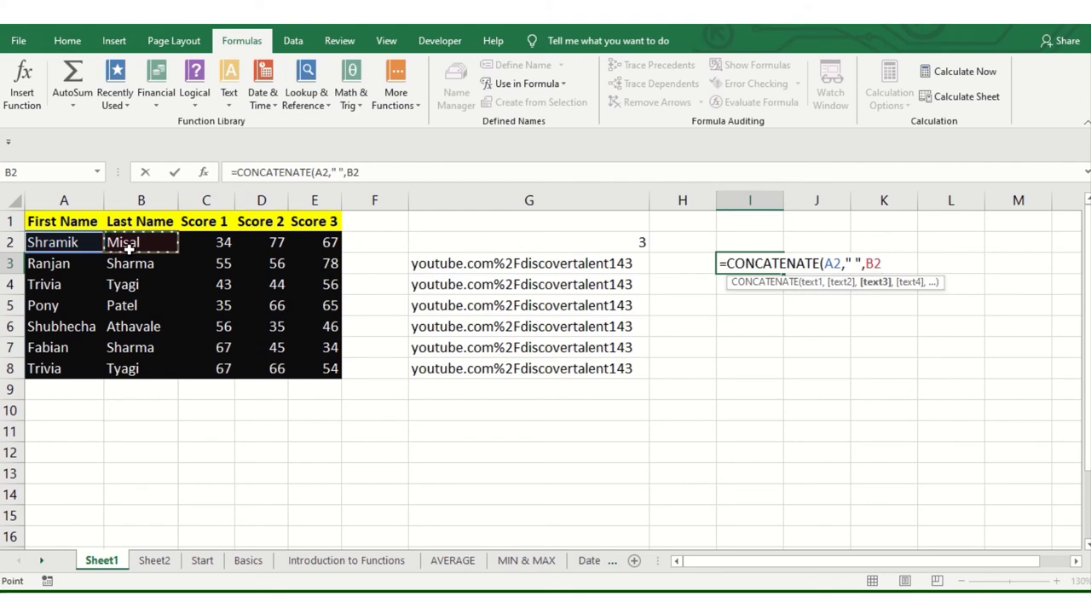
pyautogui.write(')')
pyautogui.press('Return')
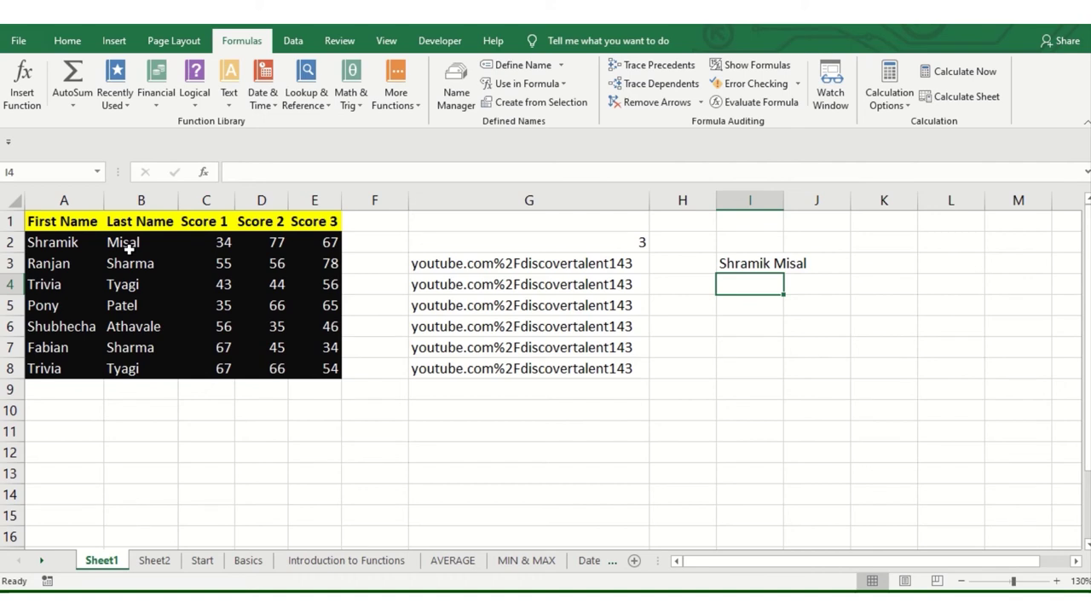
# - Enter =CONCATENATE(A2,B2) in I4 to join the first student's names without a space
pyautogui.write('=')
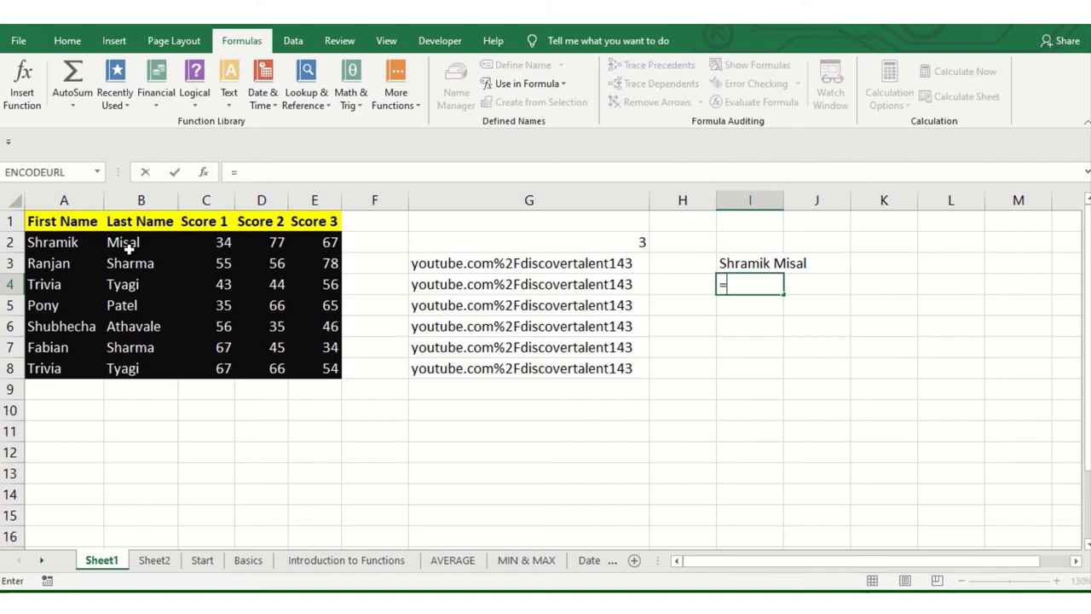
pyautogui.write('con')
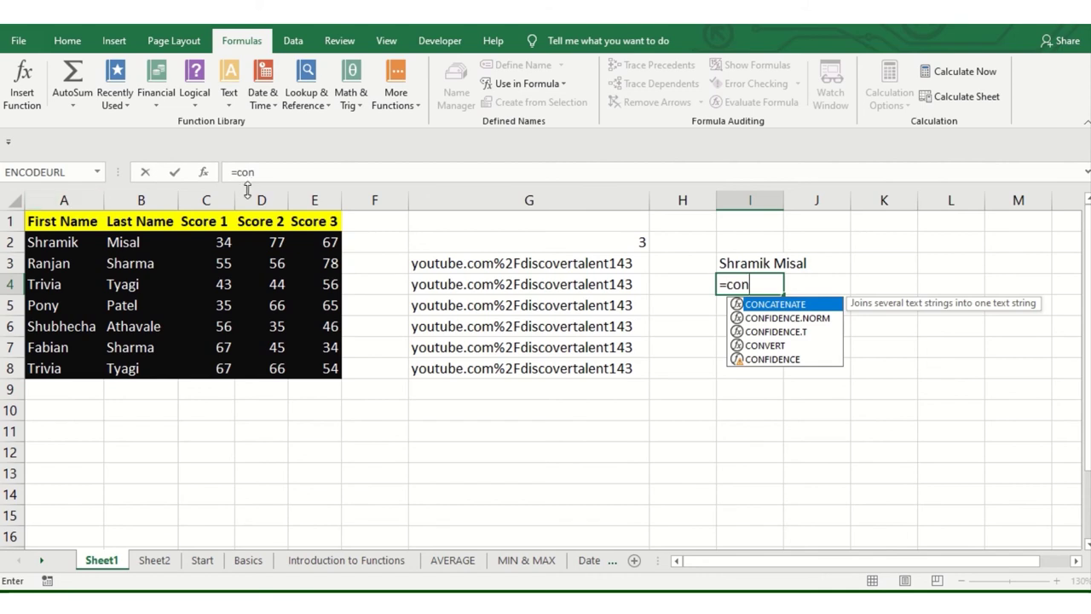
pyautogui.doubleClick(758, 305)
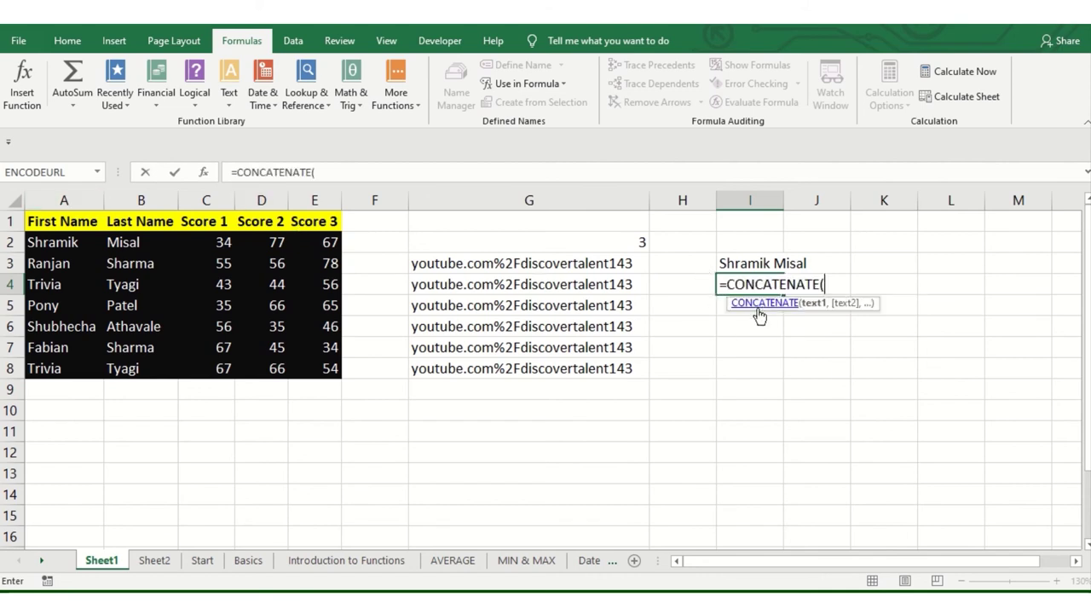
pyautogui.click(68, 243)
pyautogui.write(',')
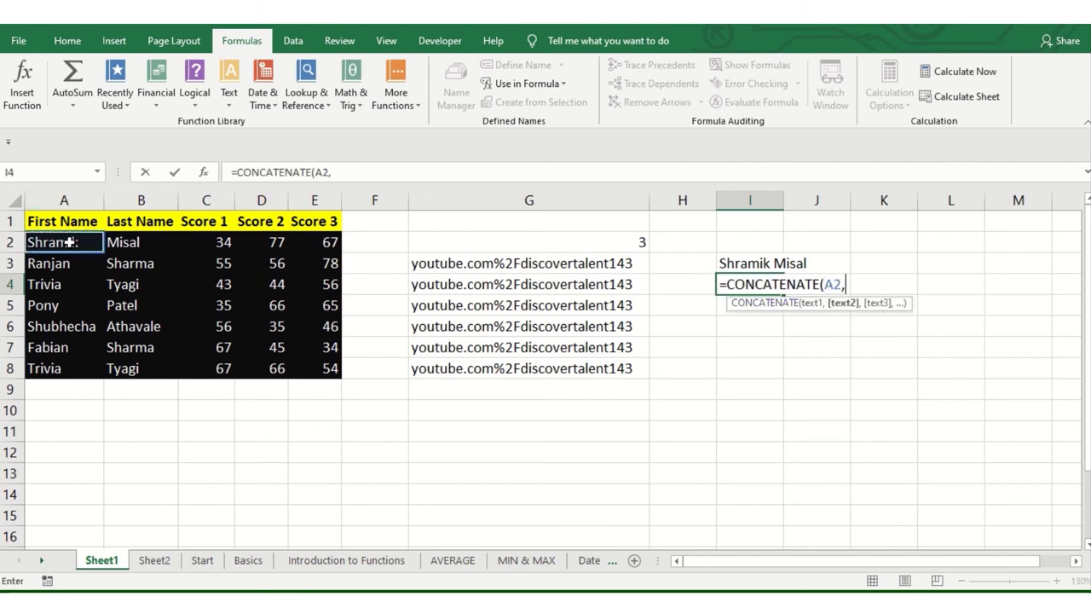
pyautogui.click(136, 242)
pyautogui.write(')')
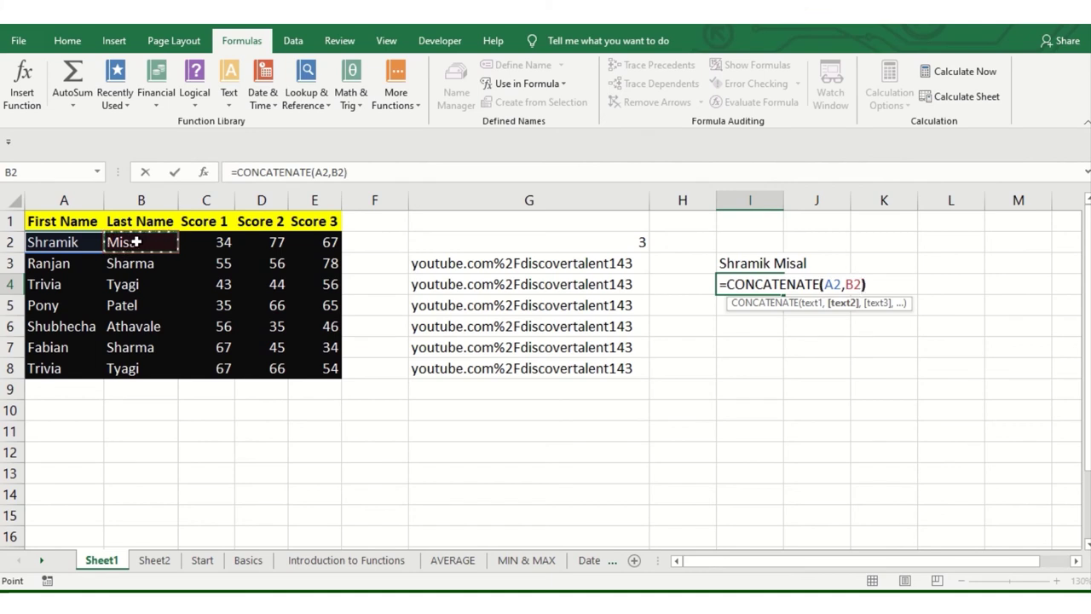
pyautogui.press('Return')
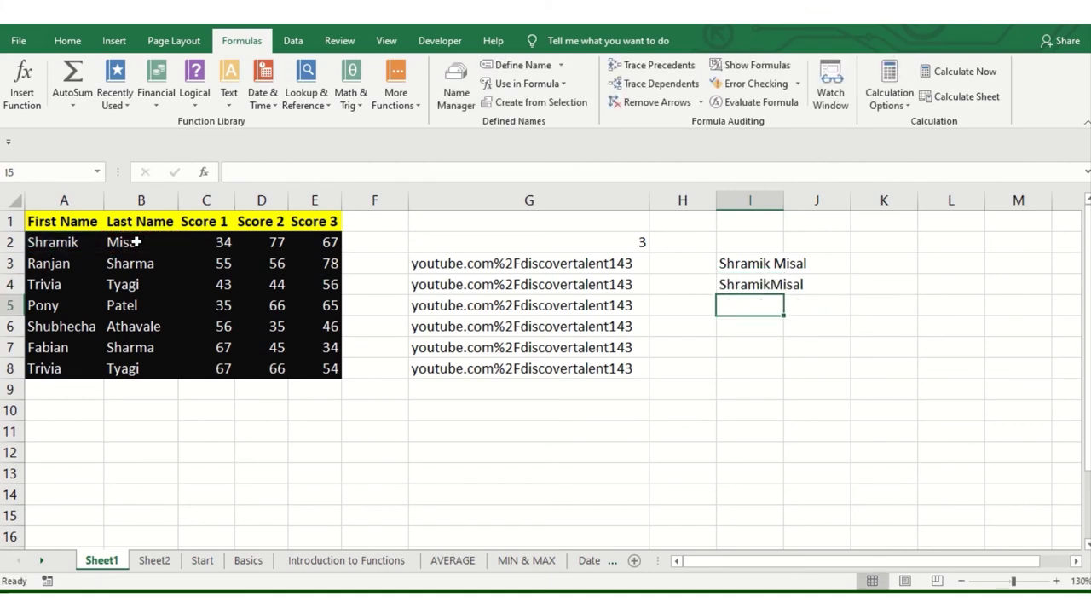
# - Compare the unspaced formula in I4 with the spaced formula in I3
pyautogui.click(772, 292)
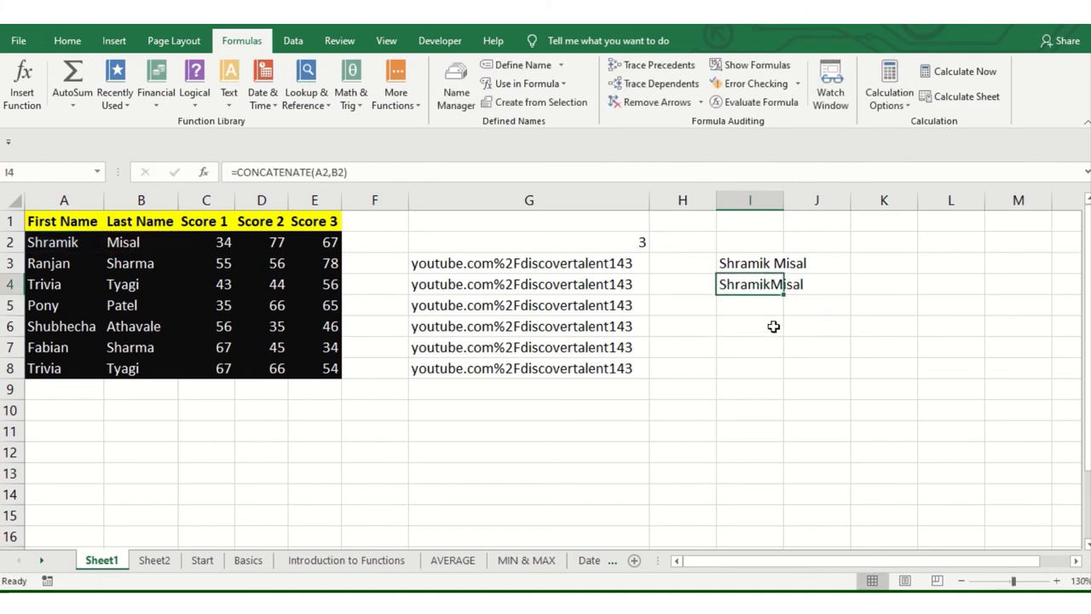
pyautogui.click(766, 264)
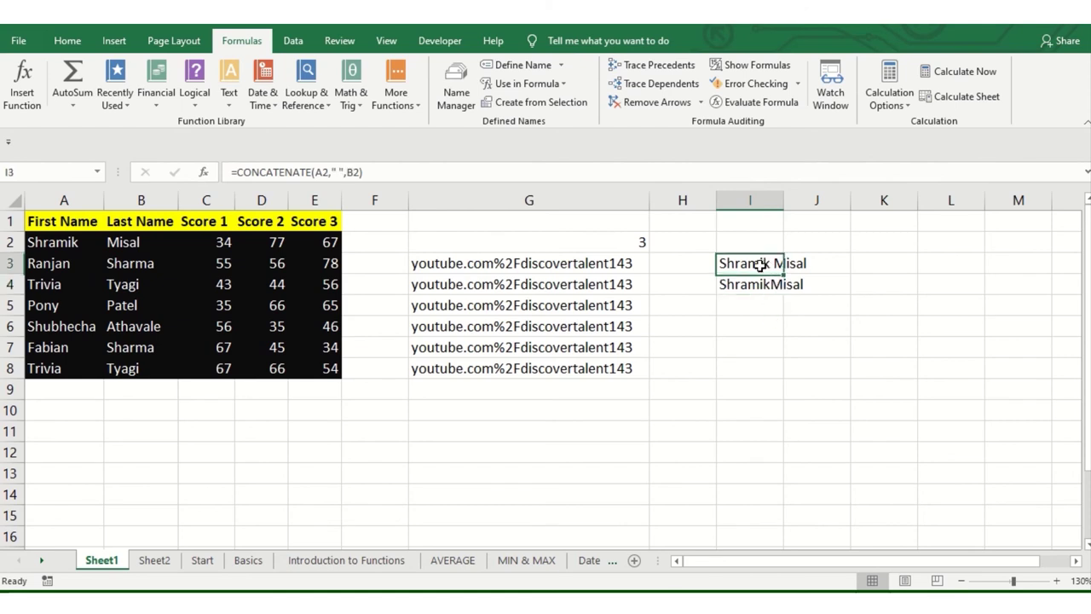
pyautogui.click(762, 285)
pyautogui.click(771, 271)
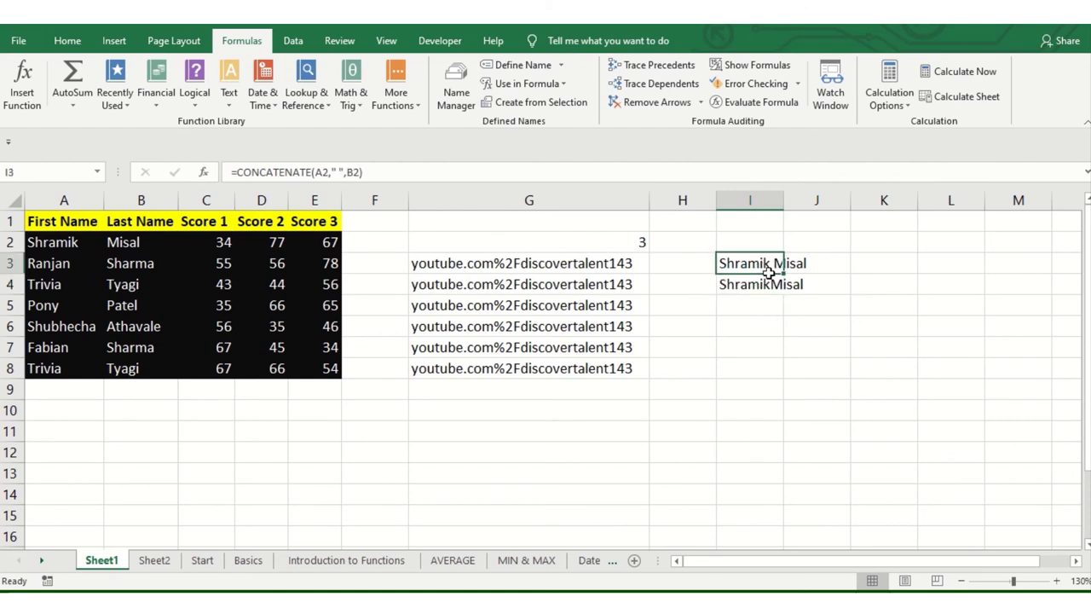
pyautogui.click(767, 280)
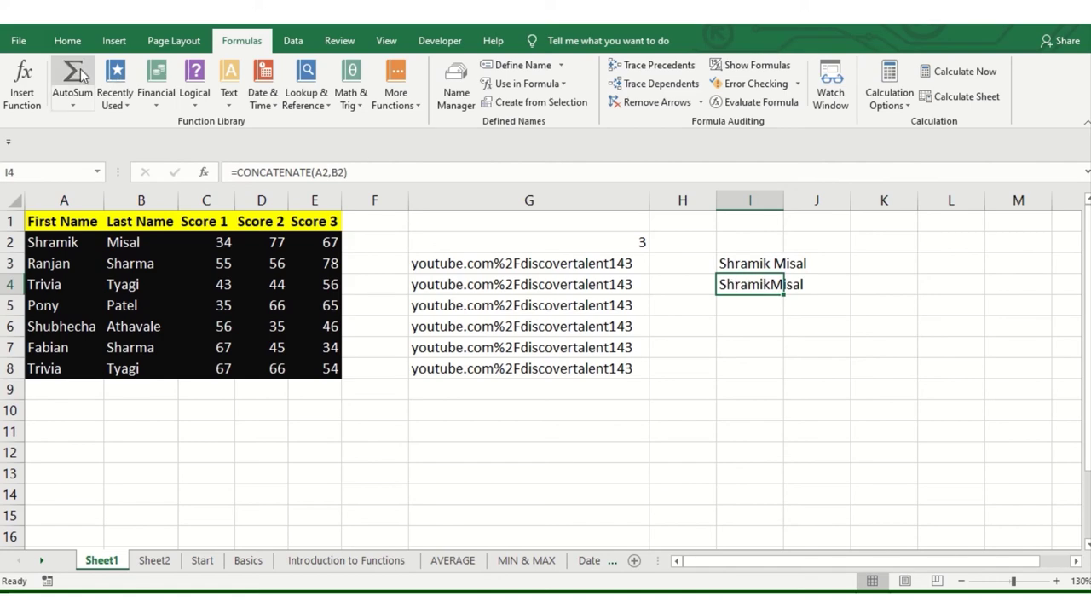
# - Insert HYPERLINK from the Recently Used functions list and select cell D11 for it
pyautogui.click(118, 104)
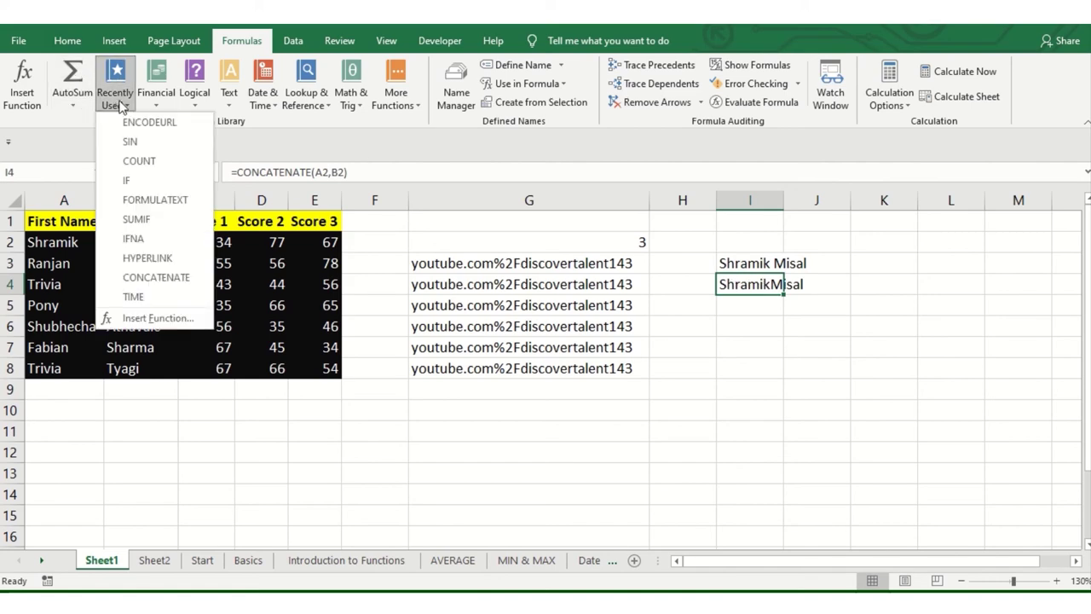
pyautogui.click(146, 258)
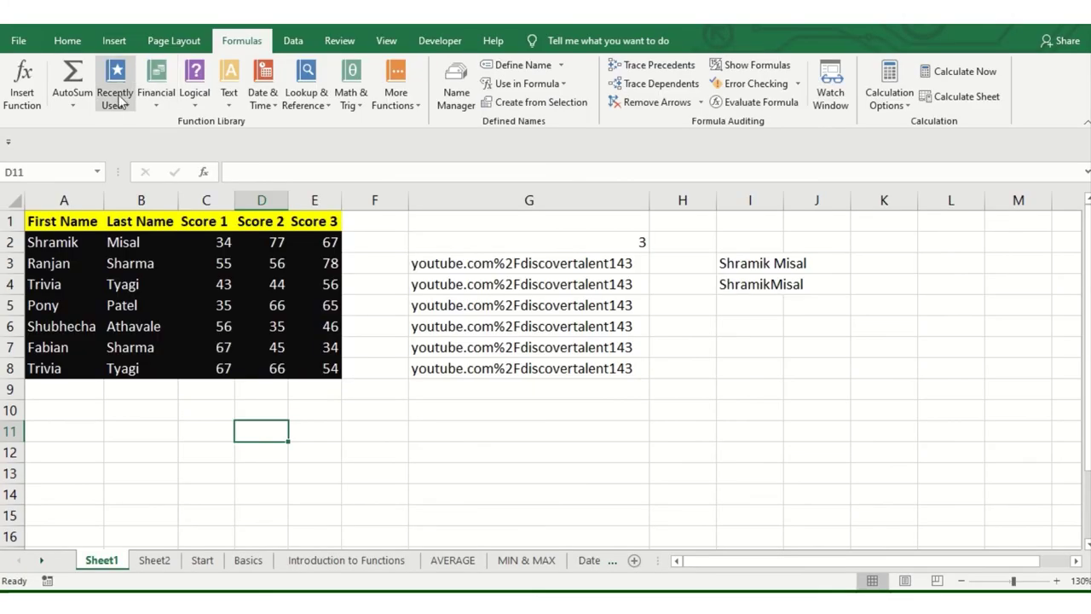
pyautogui.click(115, 85)
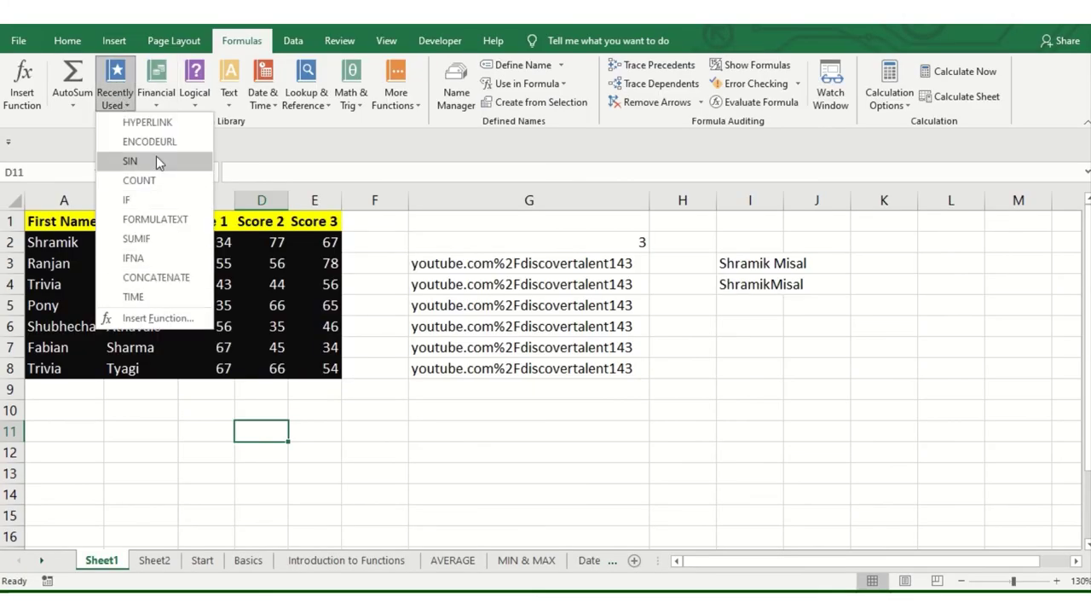
# - Create a HYPERLINK in D11 to youtube.com/discovertalent143 with friendly name 'SUBSCRIBE US'
pyautogui.click(166, 123)
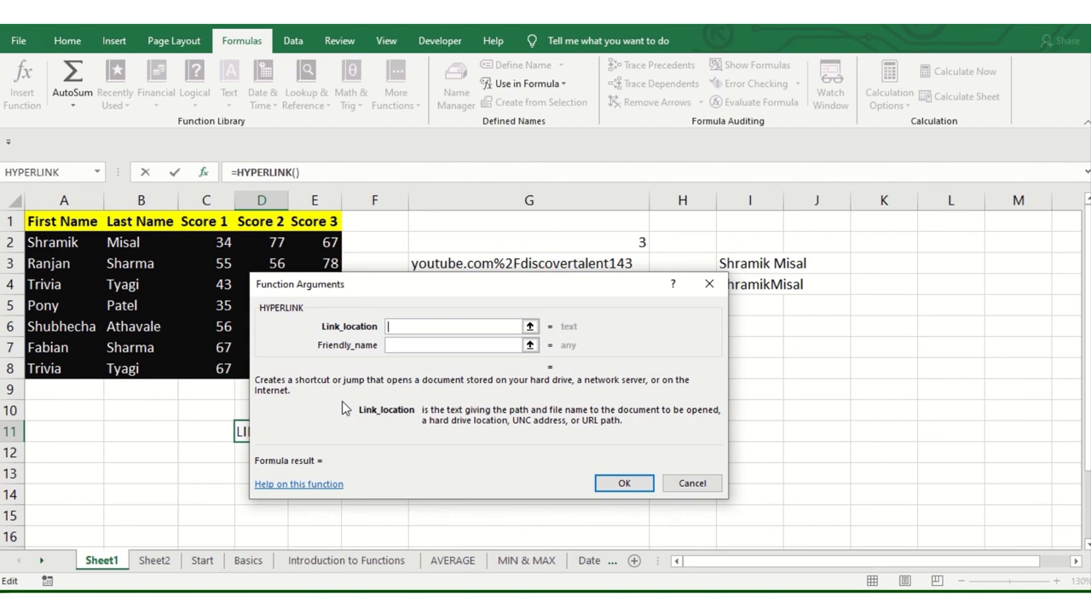
pyautogui.write('youtube')
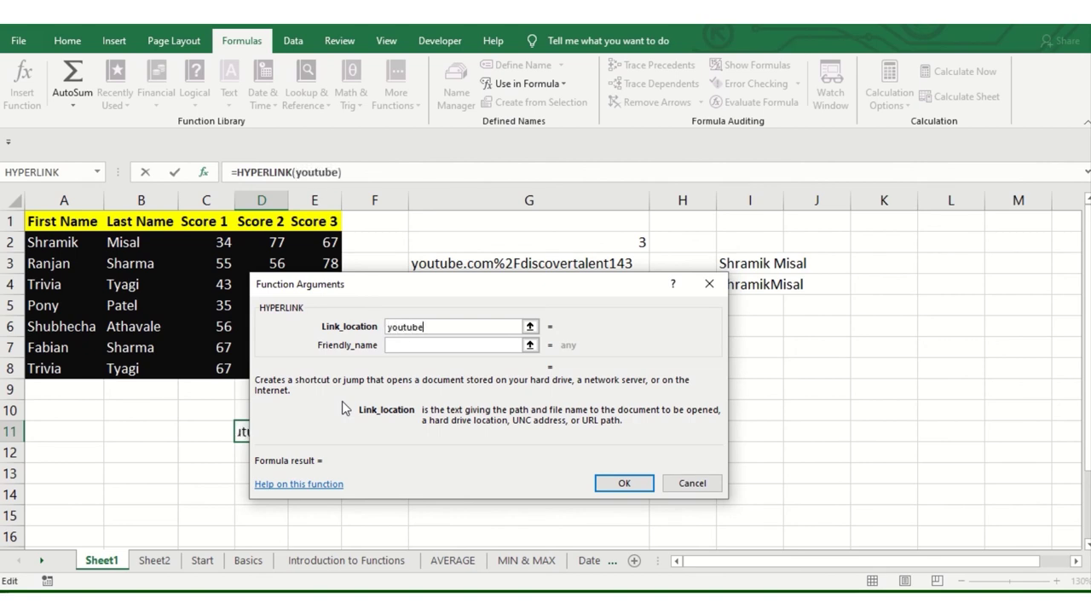
pyautogui.write('.com/discov')
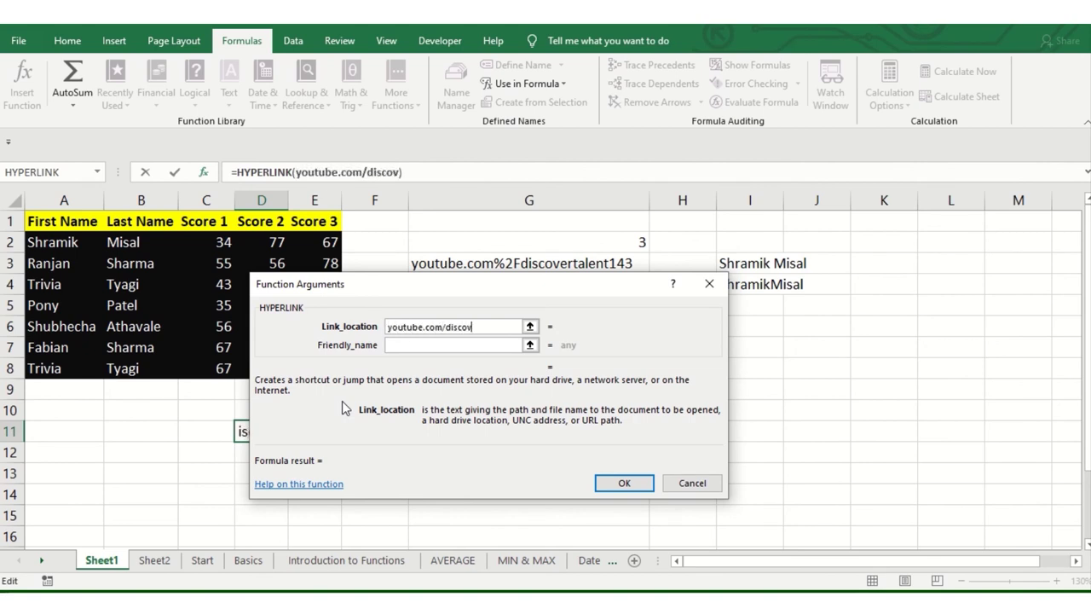
pyautogui.write('ertalnet')
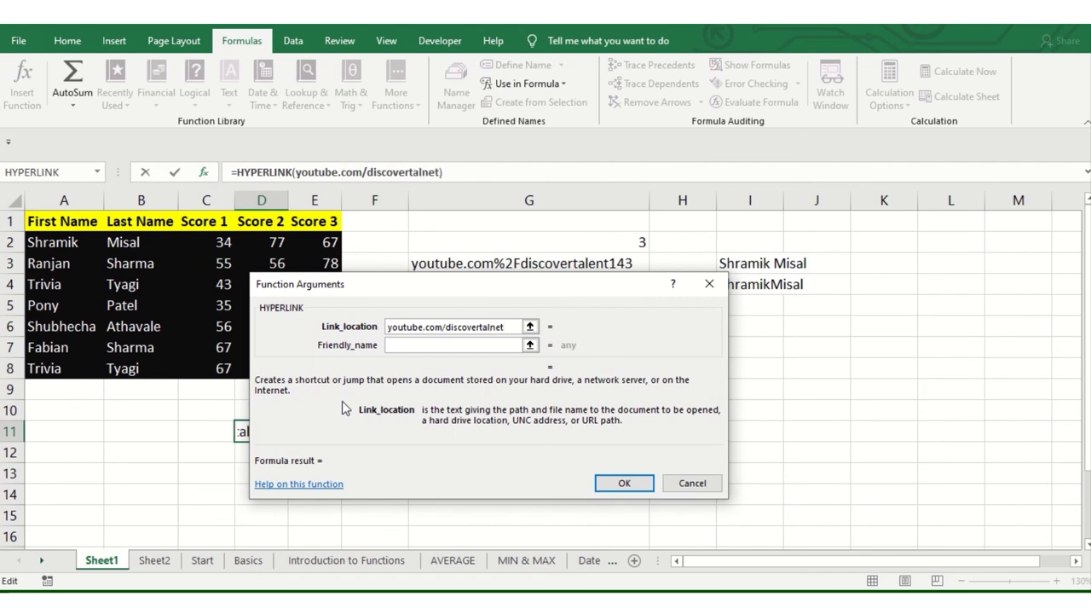
pyautogui.press('BackSpace')
pyautogui.press('BackSpace')
pyautogui.press('BackSpace')
pyautogui.press('BackSpace')
pyautogui.write('lent143')
pyautogui.press('Tab')
pyautogui.write('SUBS')
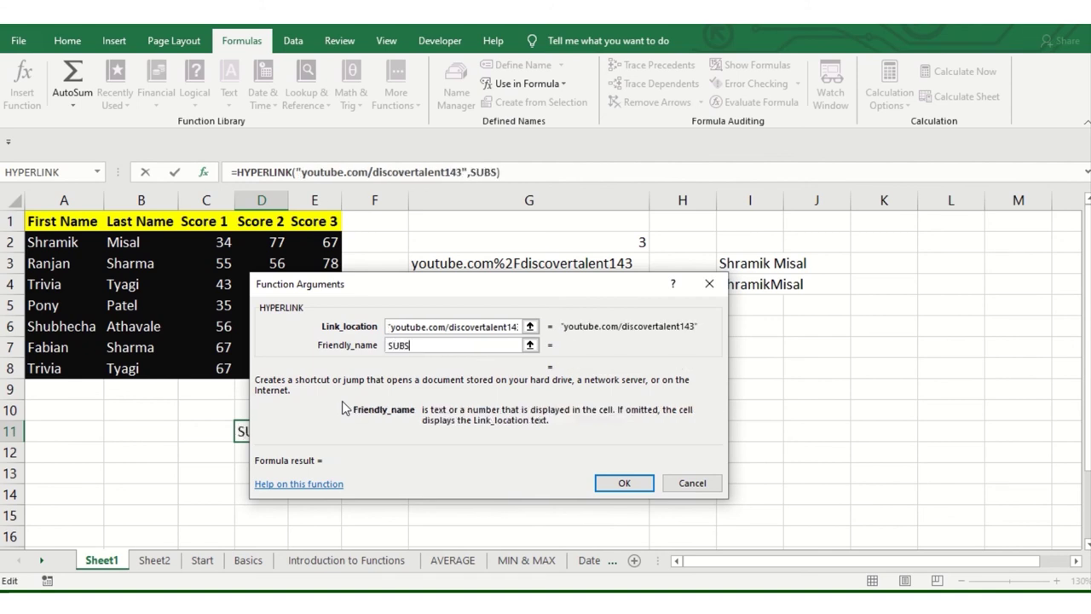
pyautogui.write('CRIBE US')
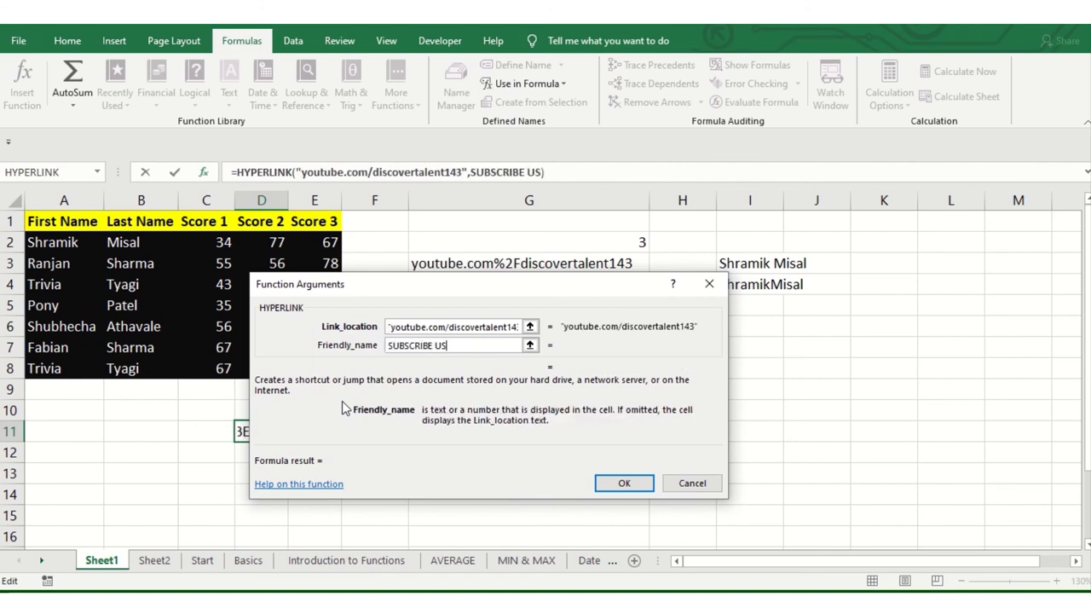
pyautogui.click(624, 482)
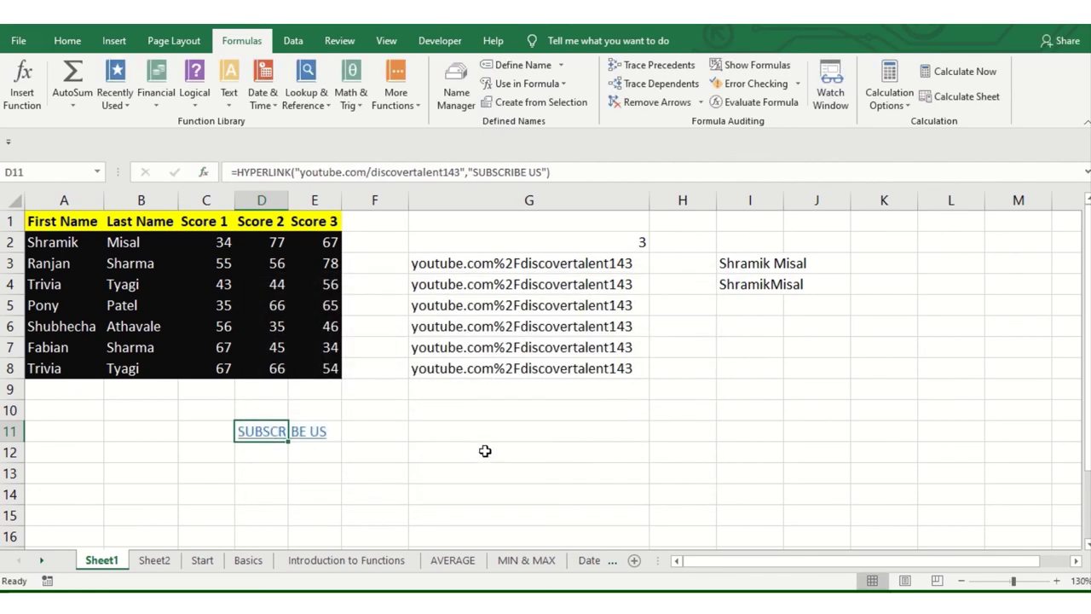
# - Test the SUBSCRIBE US link twice and dismiss the invalid address warnings
pyautogui.click(422, 453)
pyautogui.click(264, 433)
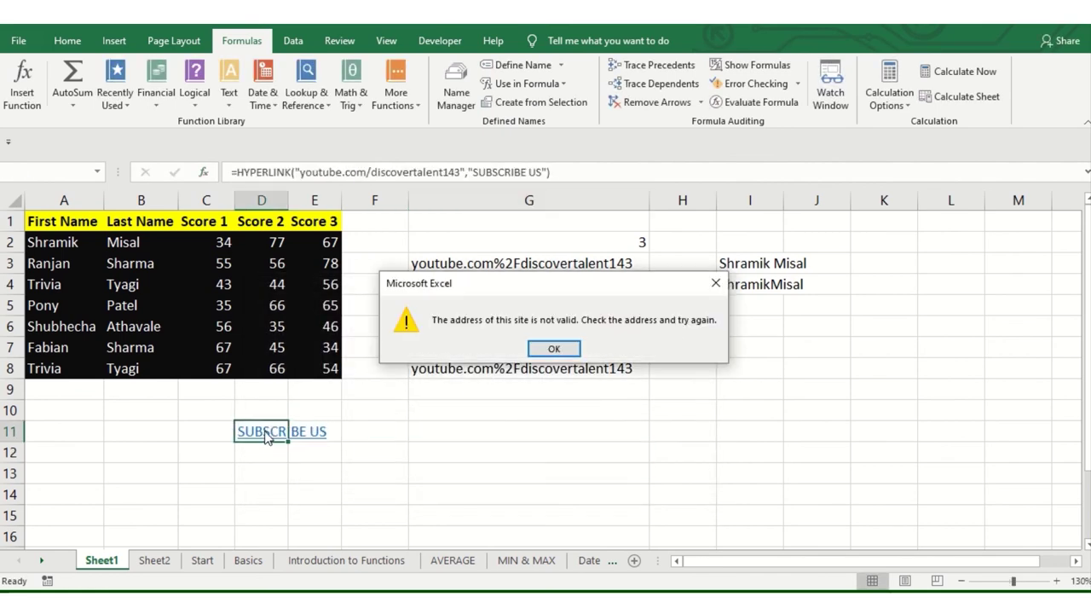
pyautogui.click(555, 348)
pyautogui.click(256, 434)
pyautogui.click(554, 349)
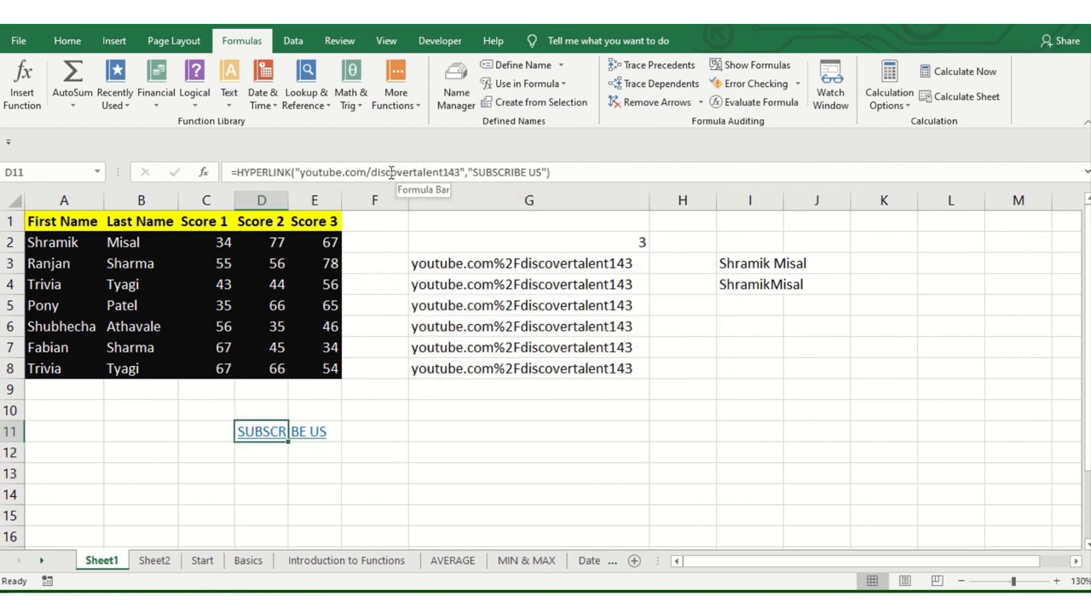
pyautogui.click(413, 421)
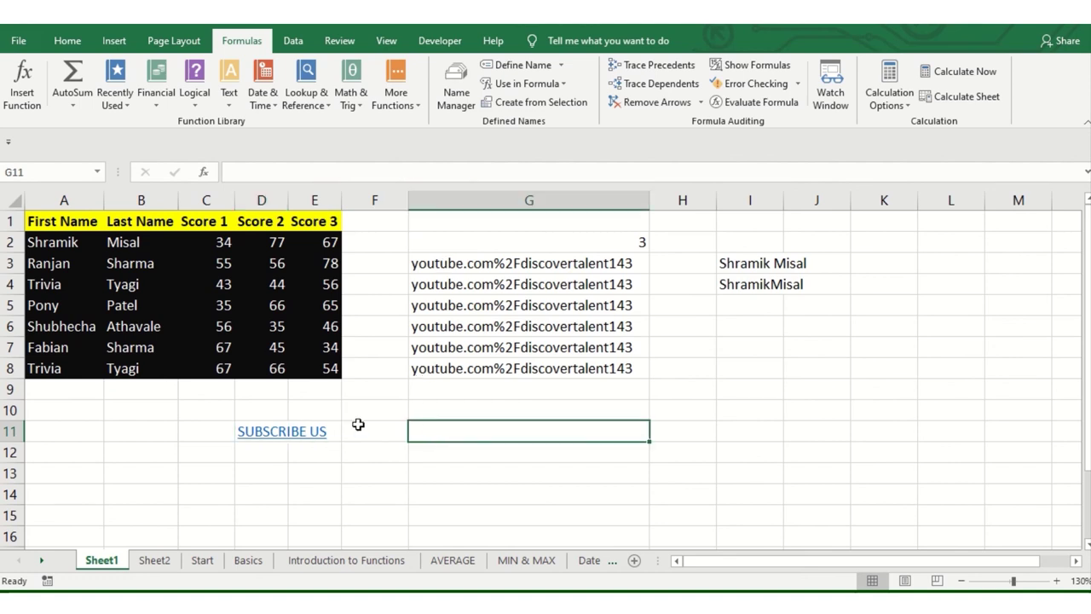
pyautogui.click(413, 393)
pyautogui.click(115, 85)
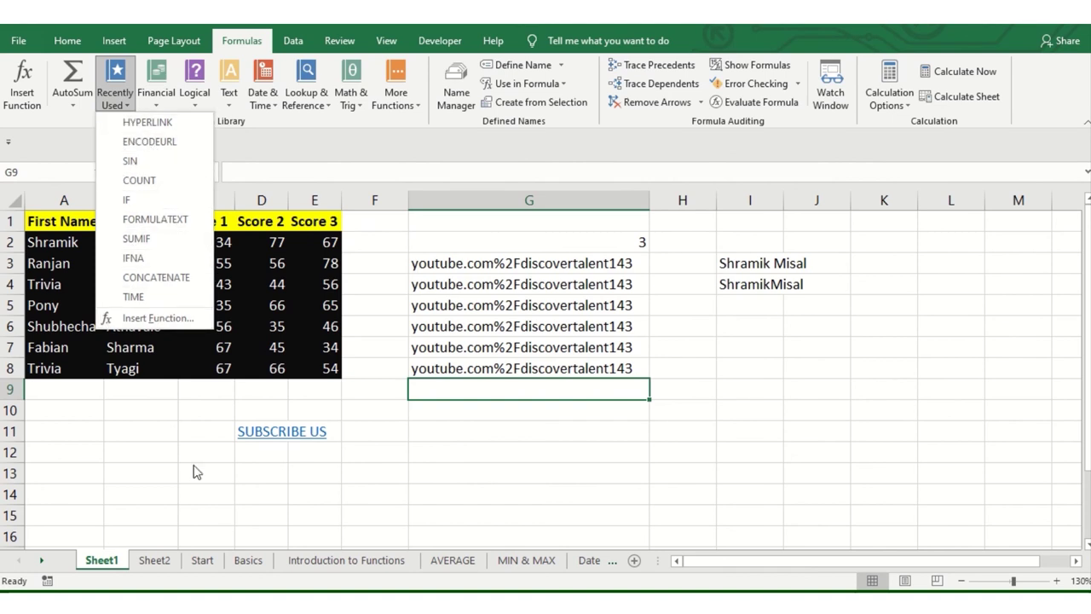
pyautogui.click(453, 475)
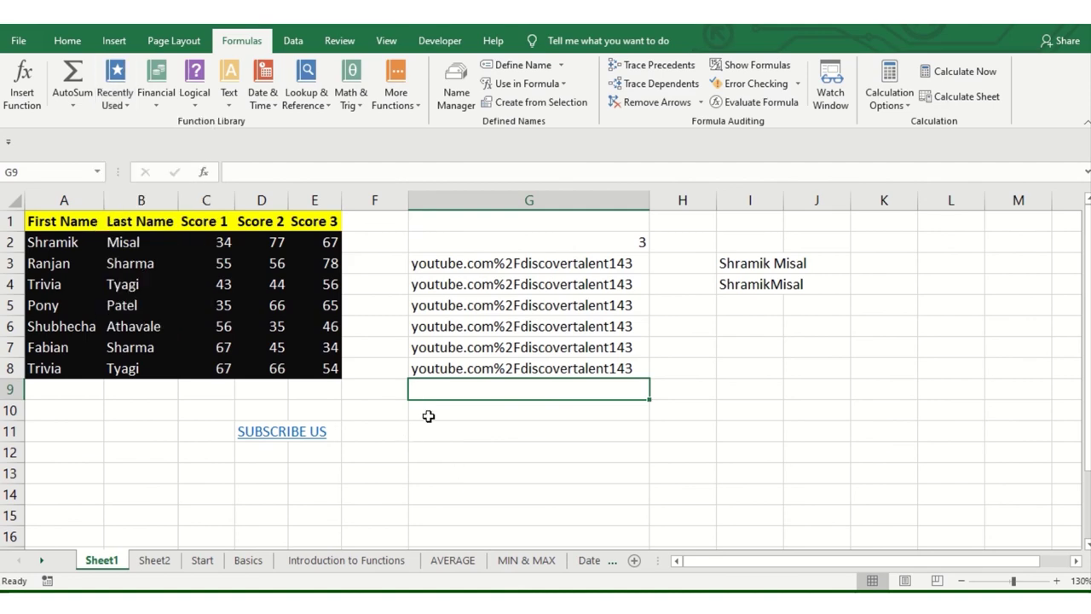
pyautogui.click(116, 104)
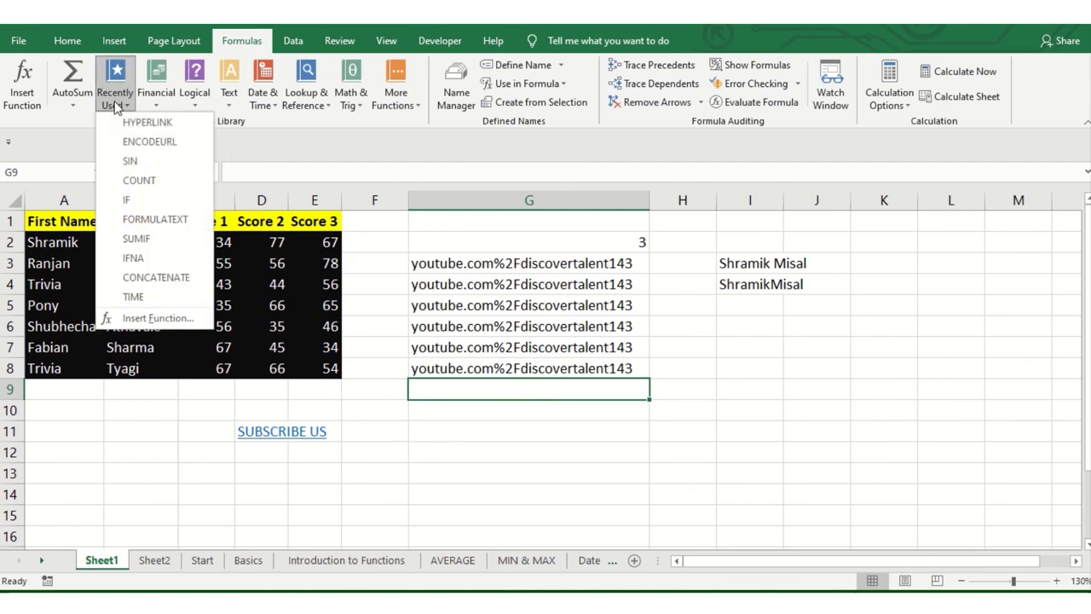
pyautogui.click(153, 263)
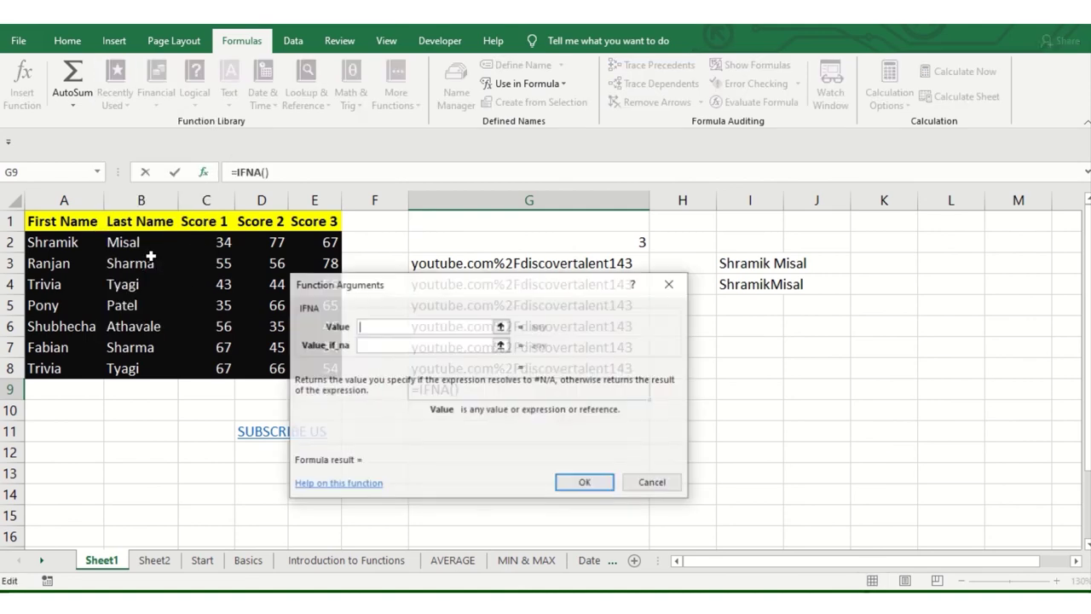
pyautogui.click(655, 482)
pyautogui.click(114, 424)
pyautogui.click(90, 455)
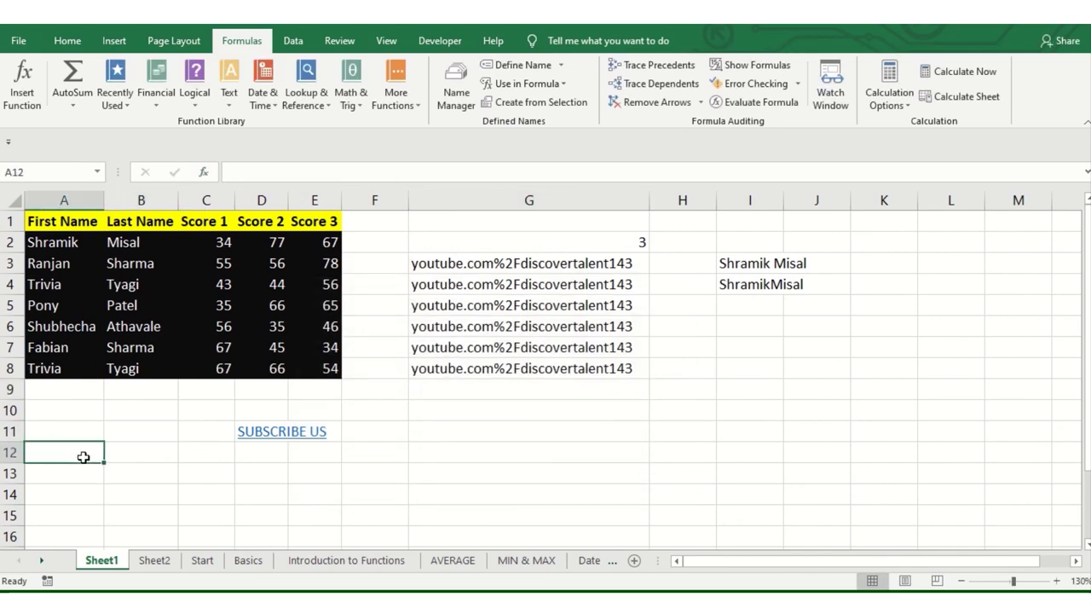